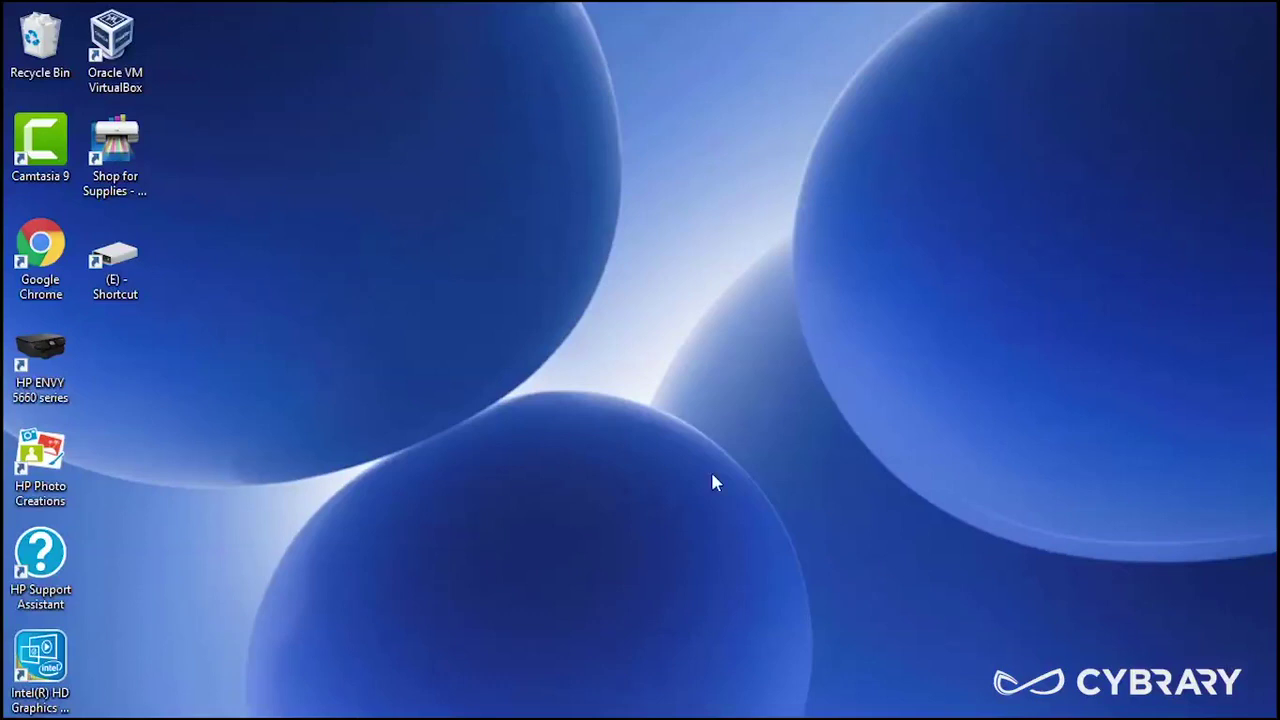
# Open Oracle VM VirtualBox and remove the existing Windows7 virtual machine together with all its files.
pyautogui.click(122, 60)
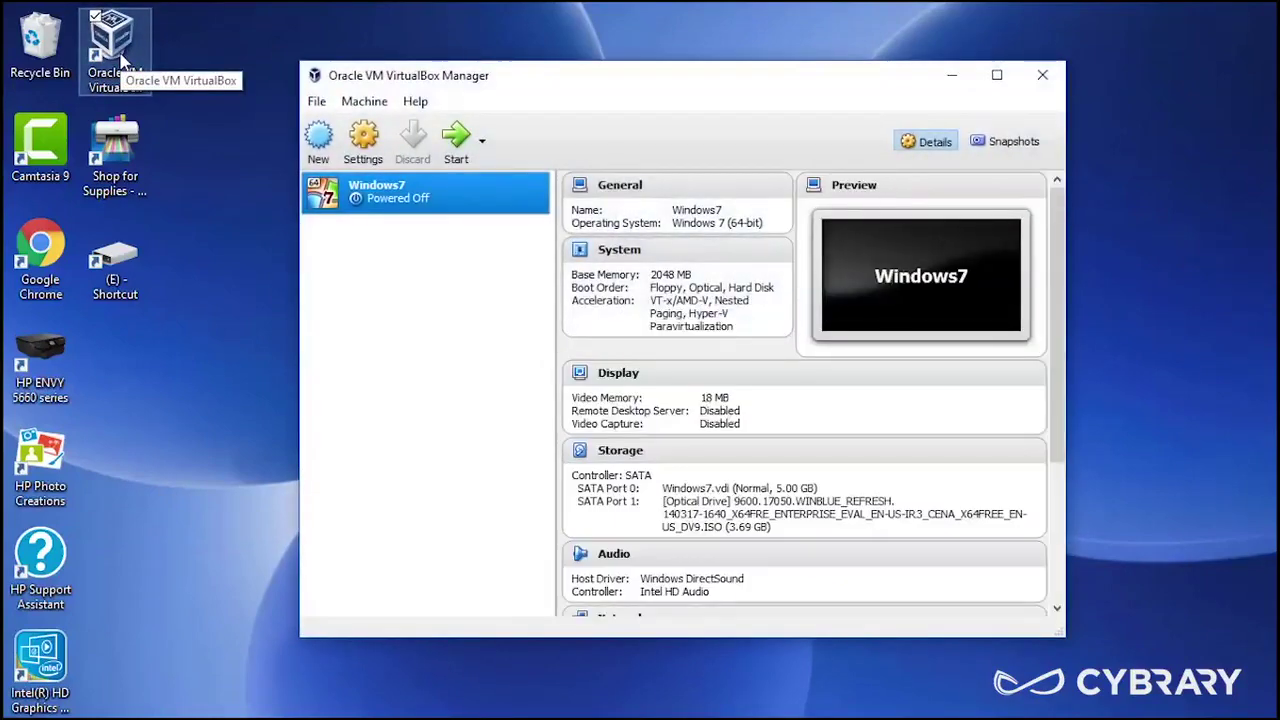
pyautogui.rightClick(405, 199)
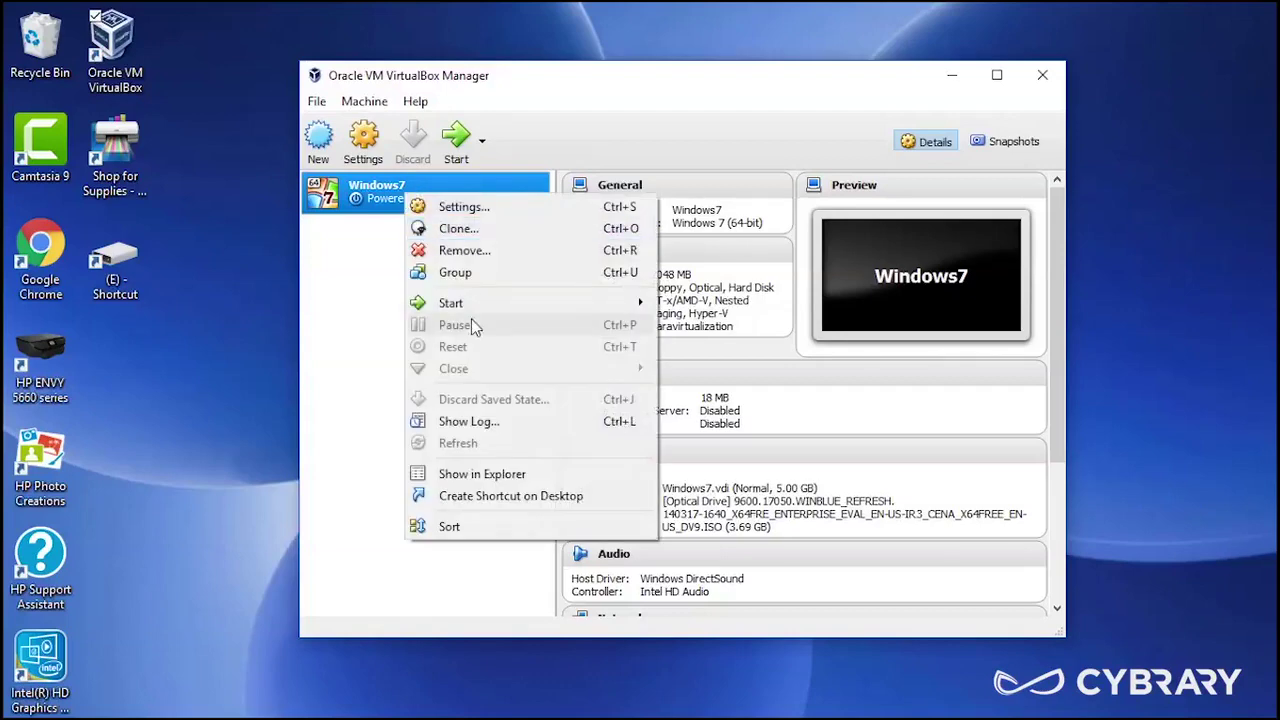
pyautogui.click(489, 251)
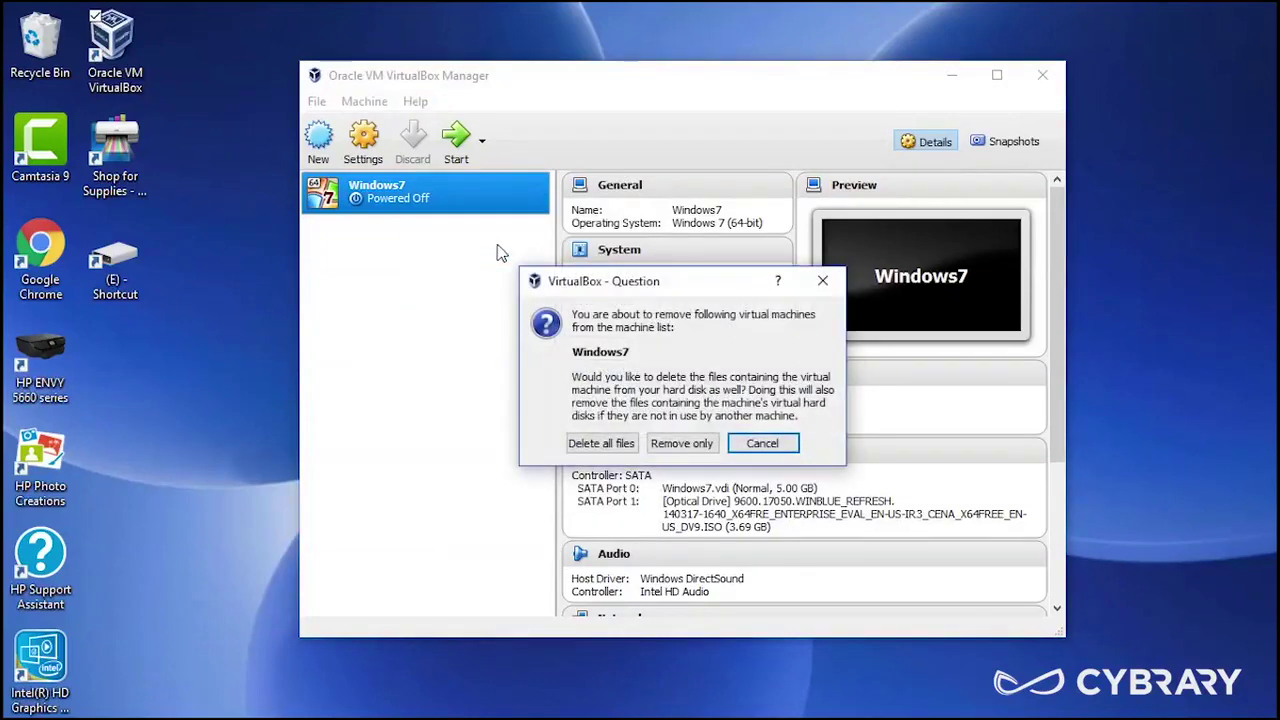
pyautogui.click(614, 446)
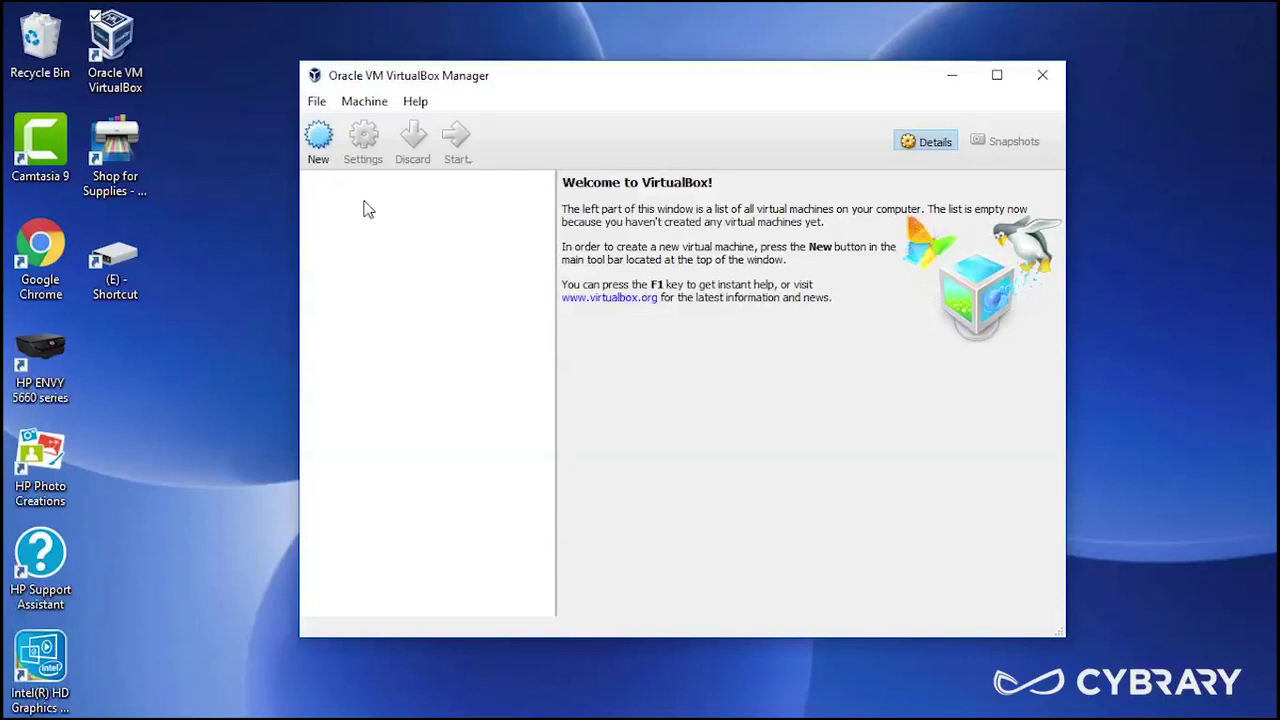
# Start a new virtual machine named Windows7 with type Microsoft Windows and version Windows 7 (64-bit).
pyautogui.click(320, 143)
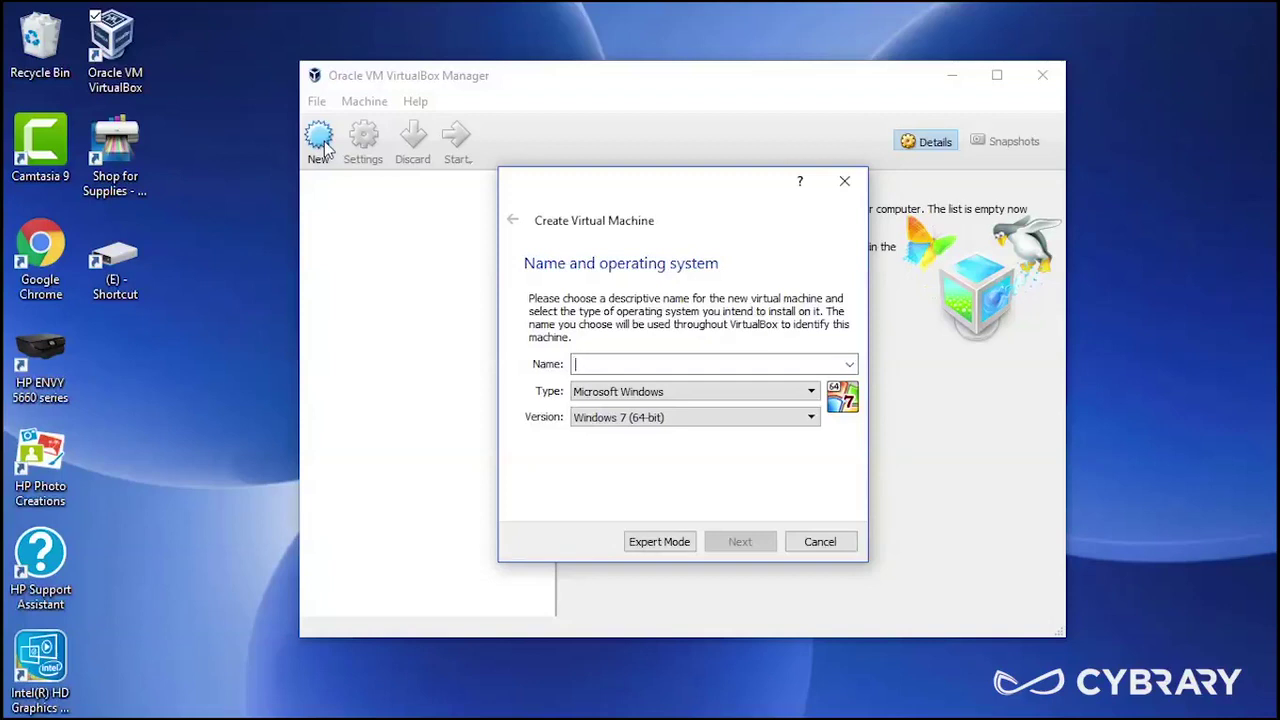
pyautogui.write('Windo')
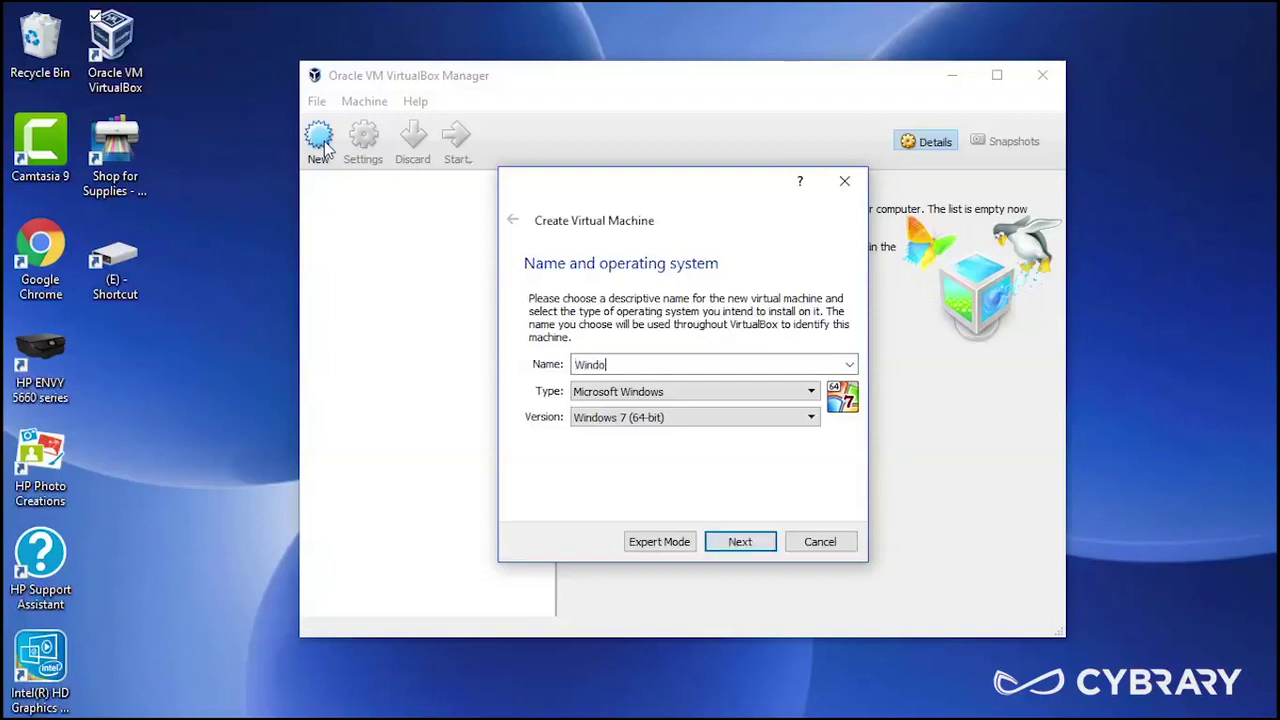
pyautogui.write('ws7')
pyautogui.click(811, 393)
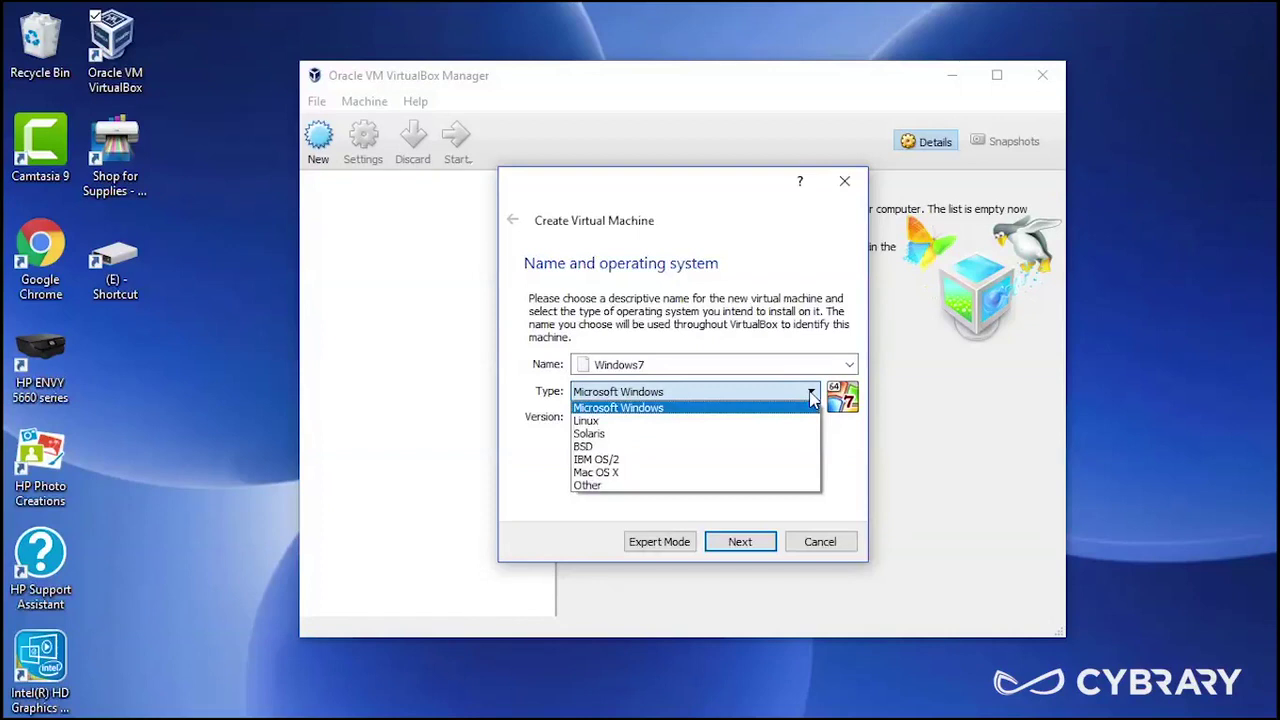
pyautogui.click(811, 398)
pyautogui.click(811, 420)
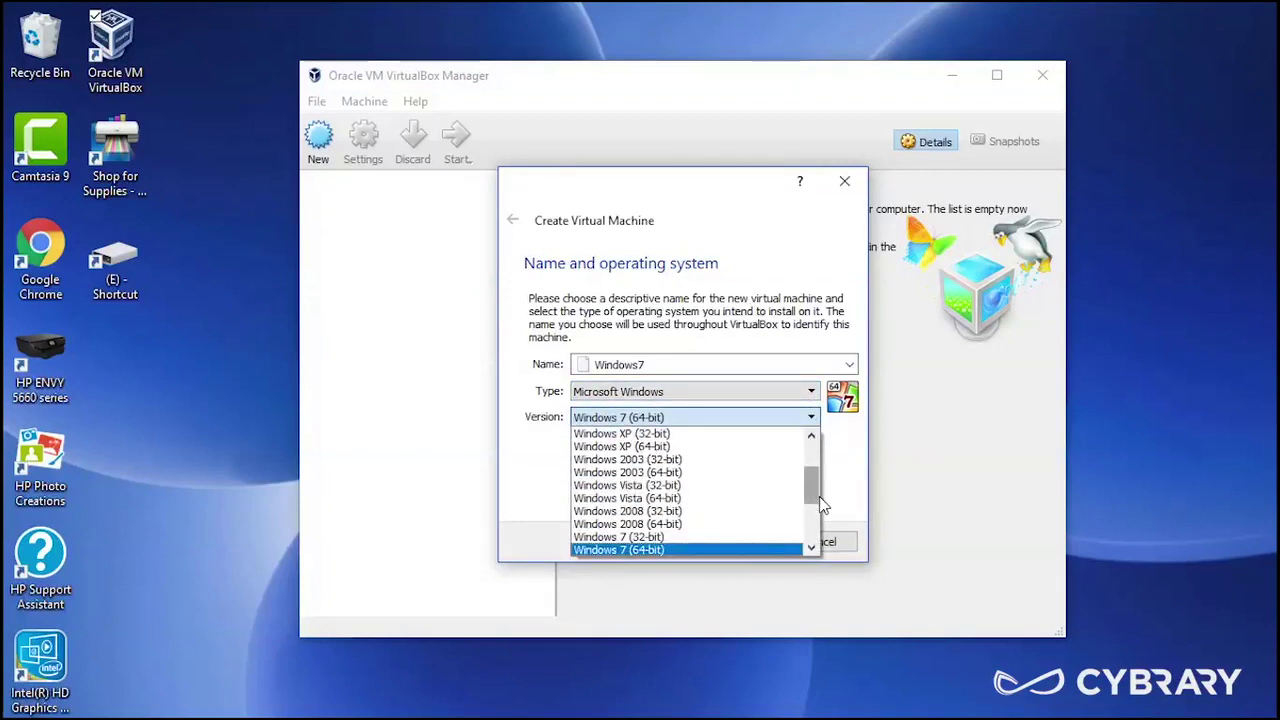
pyautogui.moveTo(812, 500)
pyautogui.mouseDown()
pyautogui.moveTo(814, 547)
pyautogui.moveTo(818, 478)
pyautogui.mouseUp()
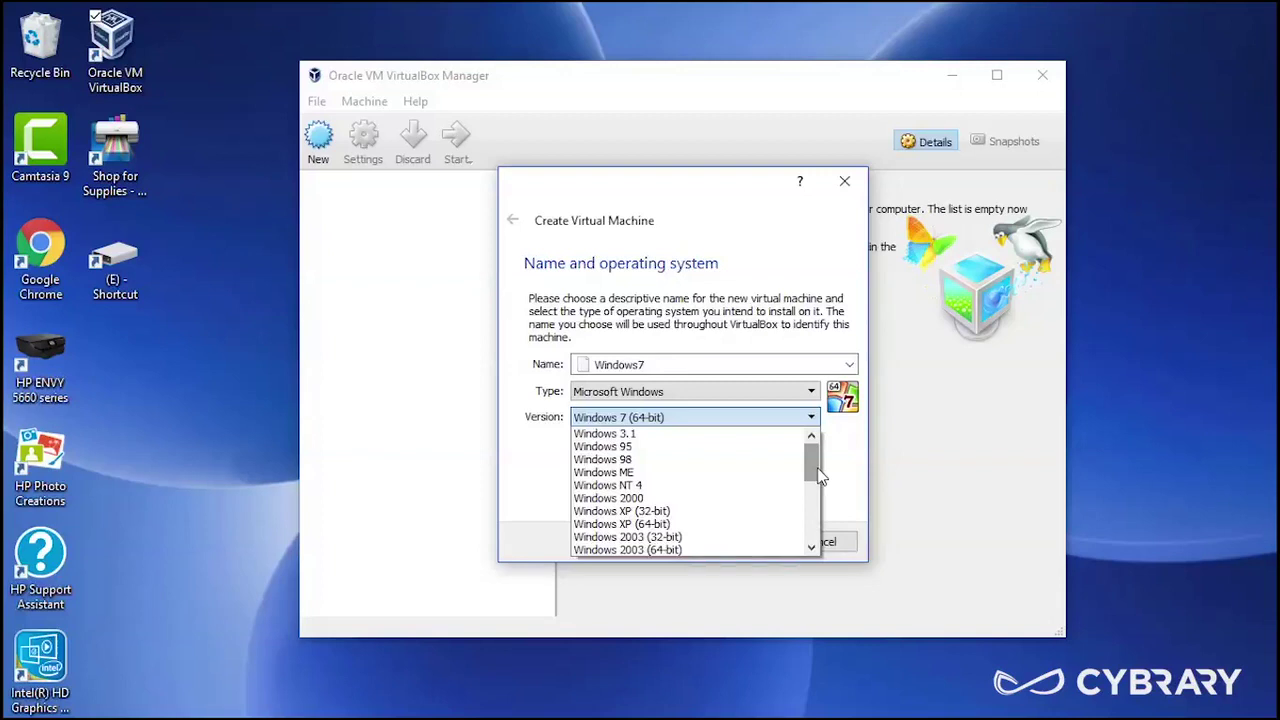
pyautogui.click(811, 418)
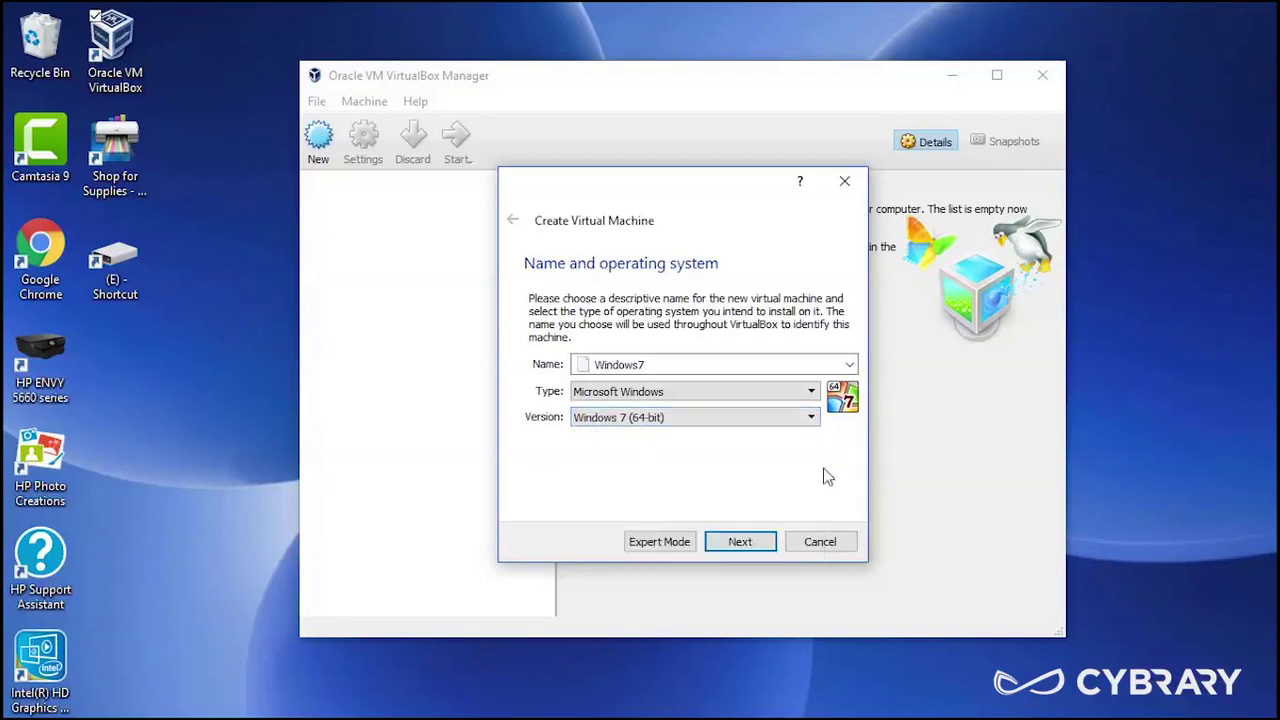
pyautogui.click(741, 545)
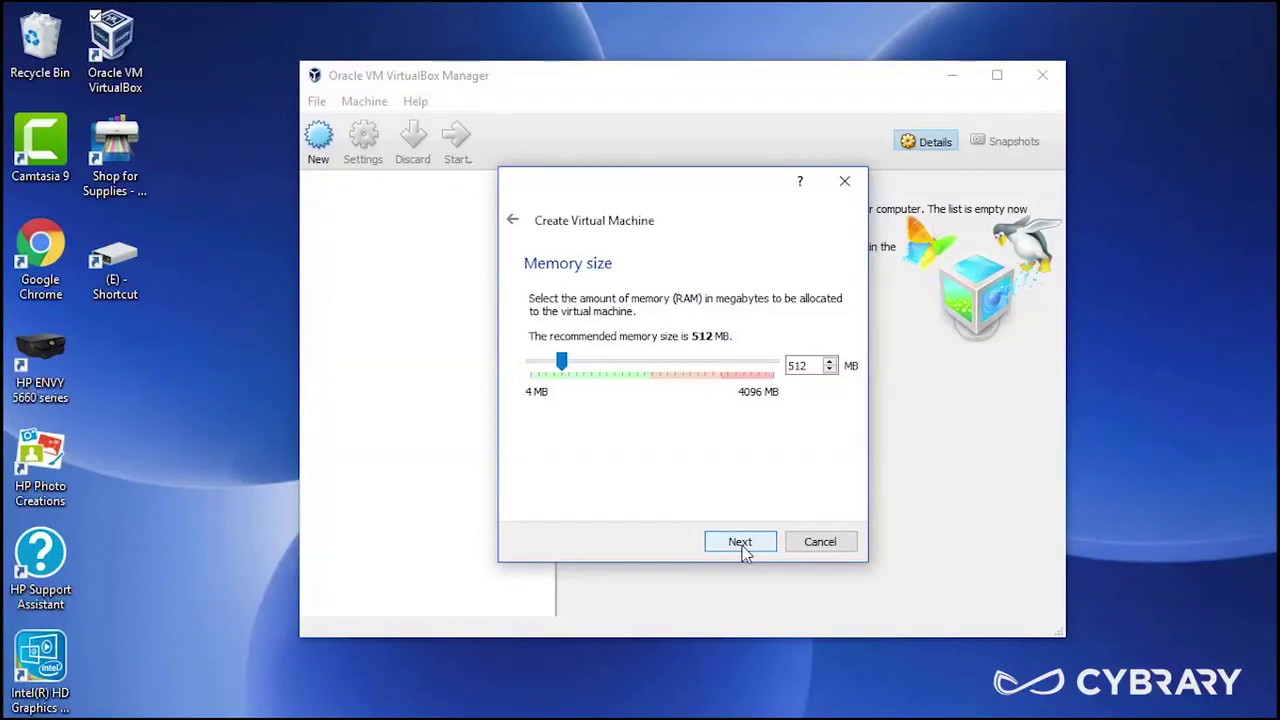
# Set the new virtual machine's memory size to 2048 MB.
pyautogui.doubleClick(800, 367)
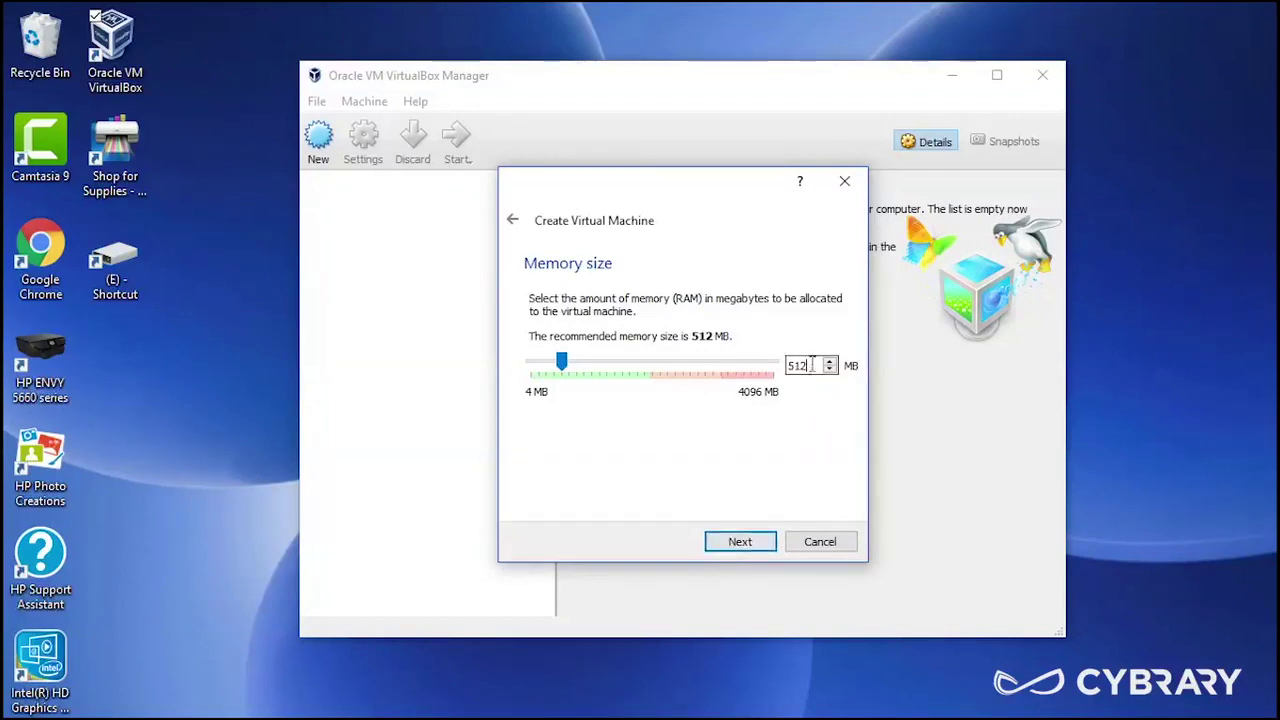
pyautogui.write('2048')
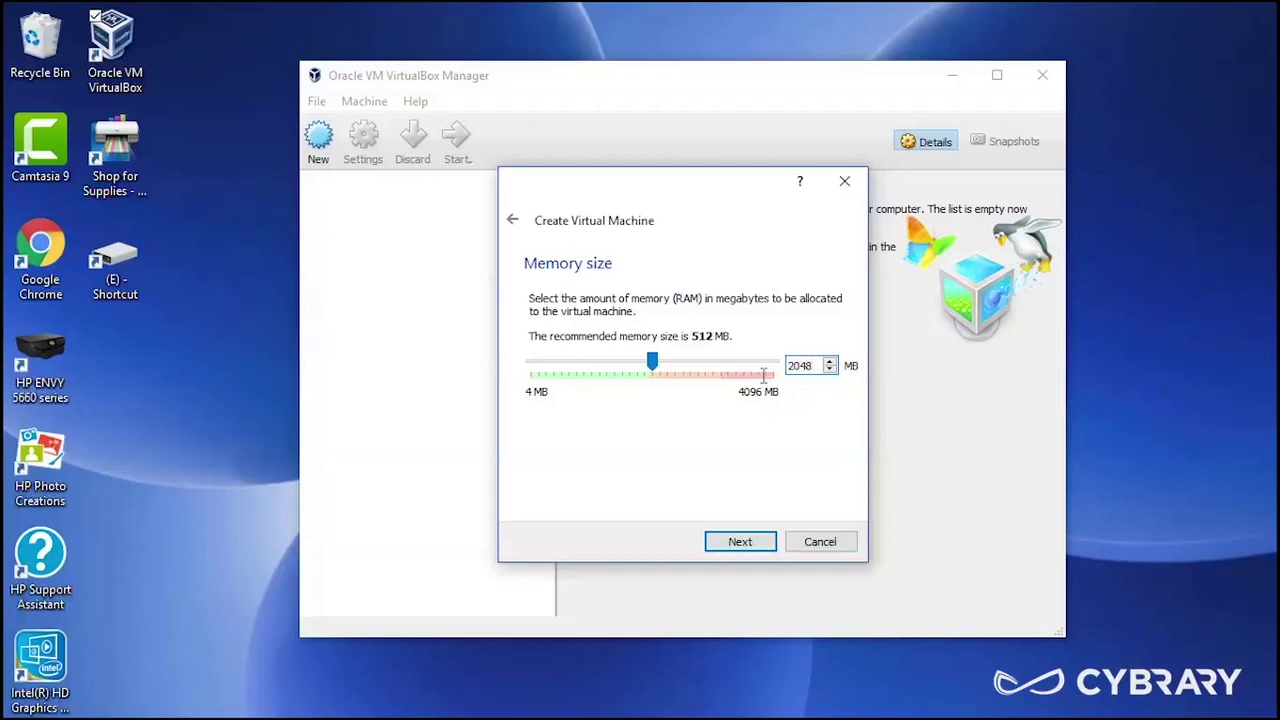
pyautogui.click(750, 543)
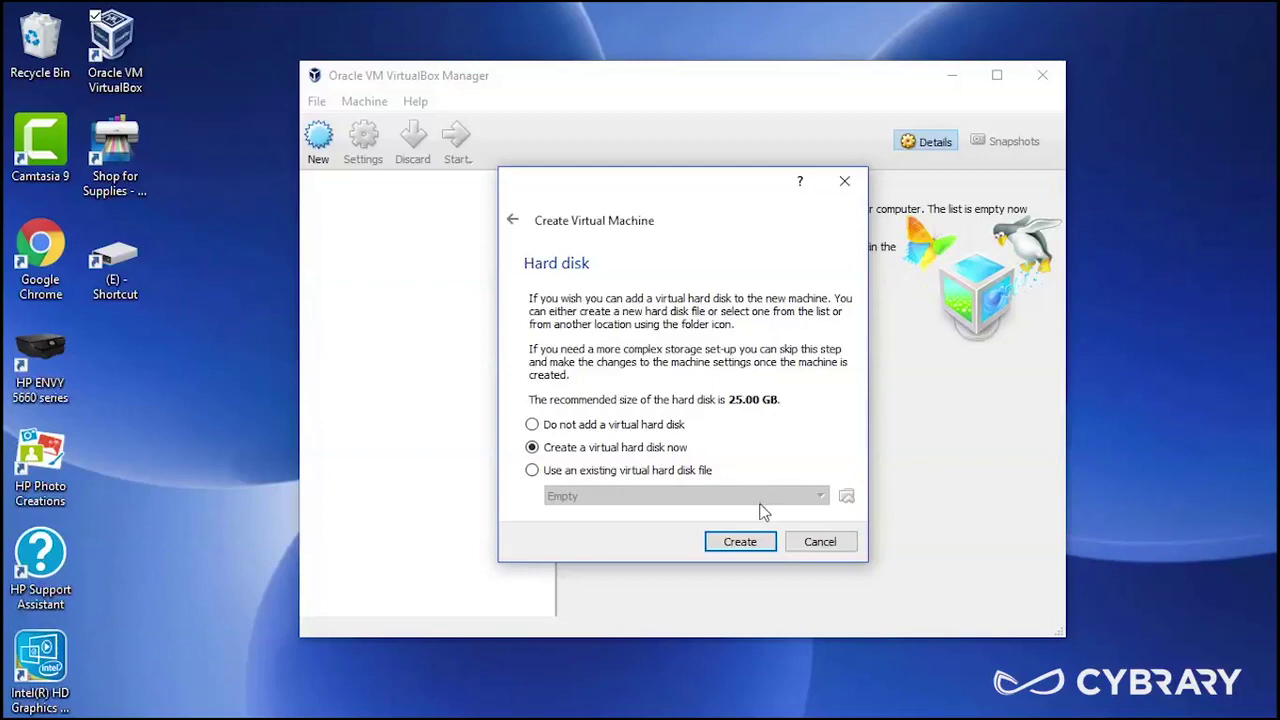
# Choose to create a virtual hard disk now as a dynamically allocated VDI (VirtualBox Disk Image).
pyautogui.click(752, 548)
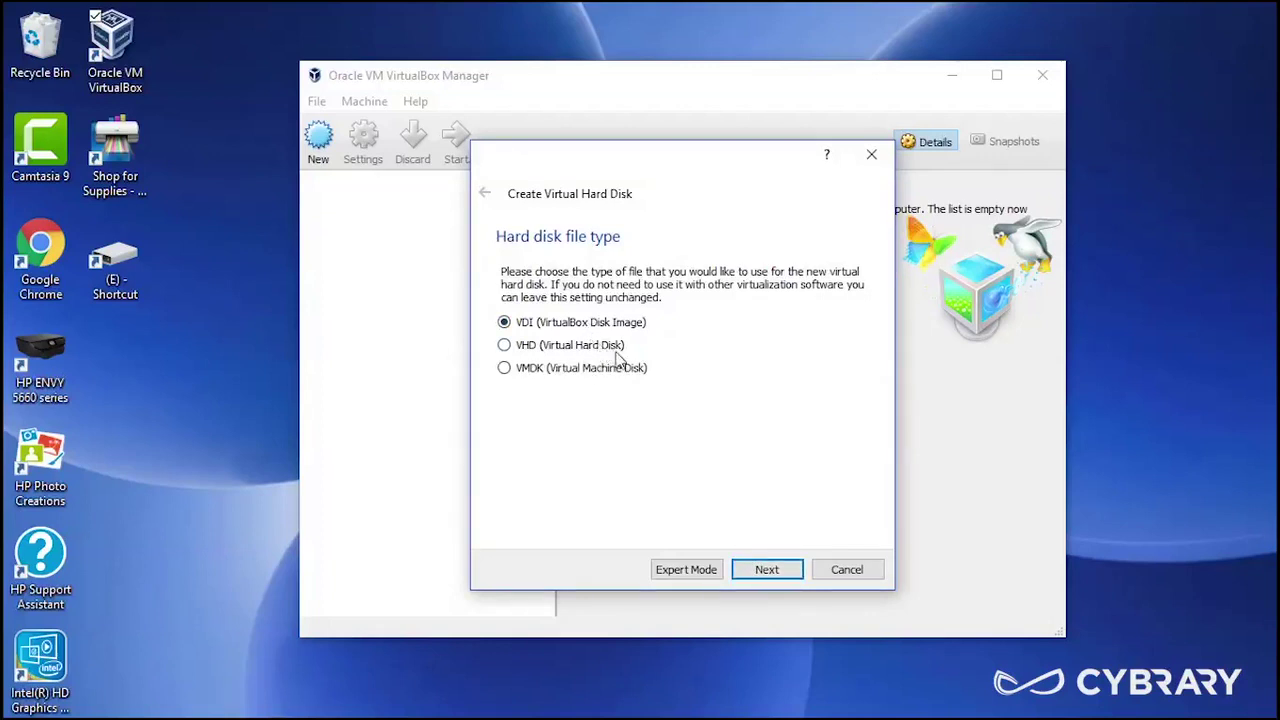
pyautogui.click(776, 571)
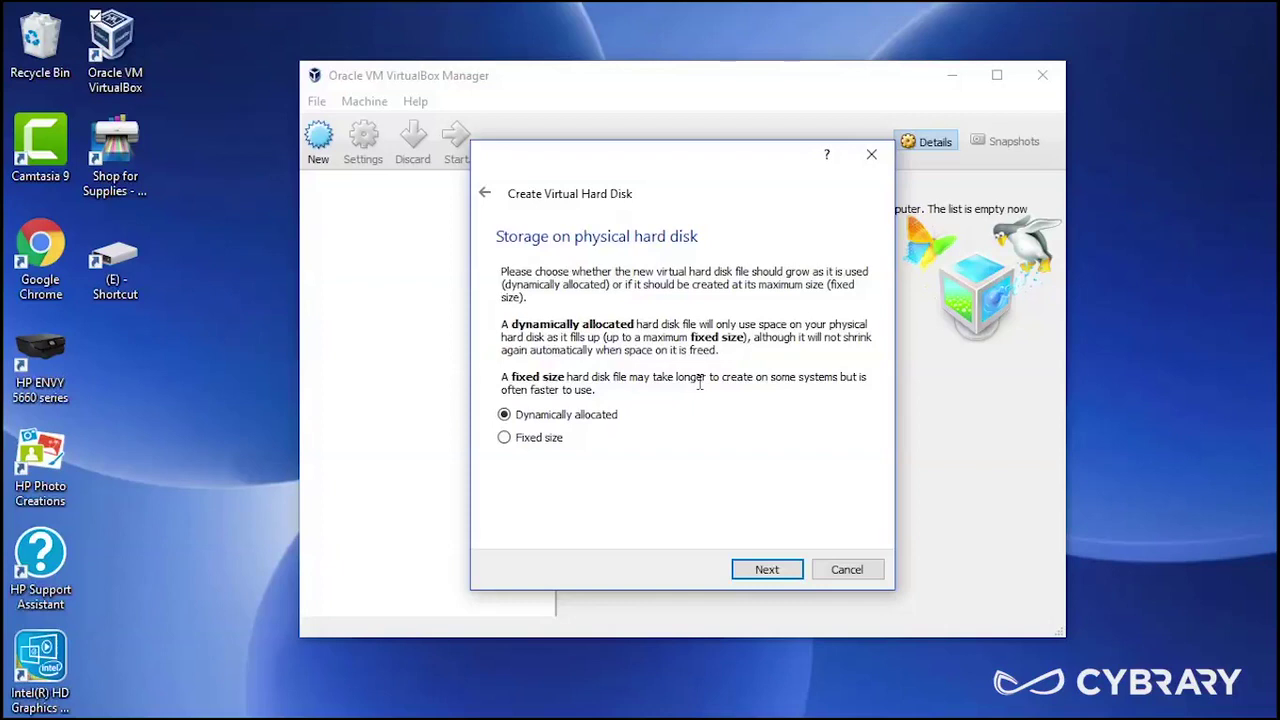
pyautogui.click(767, 570)
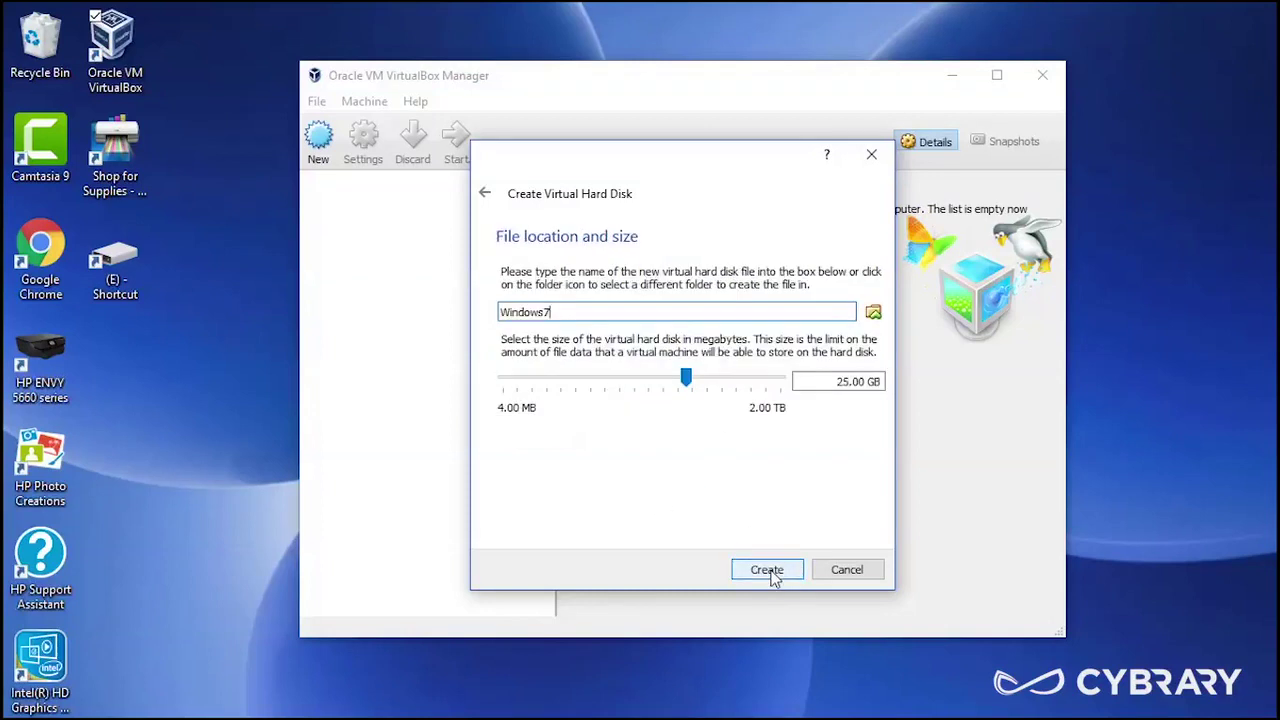
# Set the virtual hard disk size to 10.00 GB and create the disk.
pyautogui.click(830, 381)
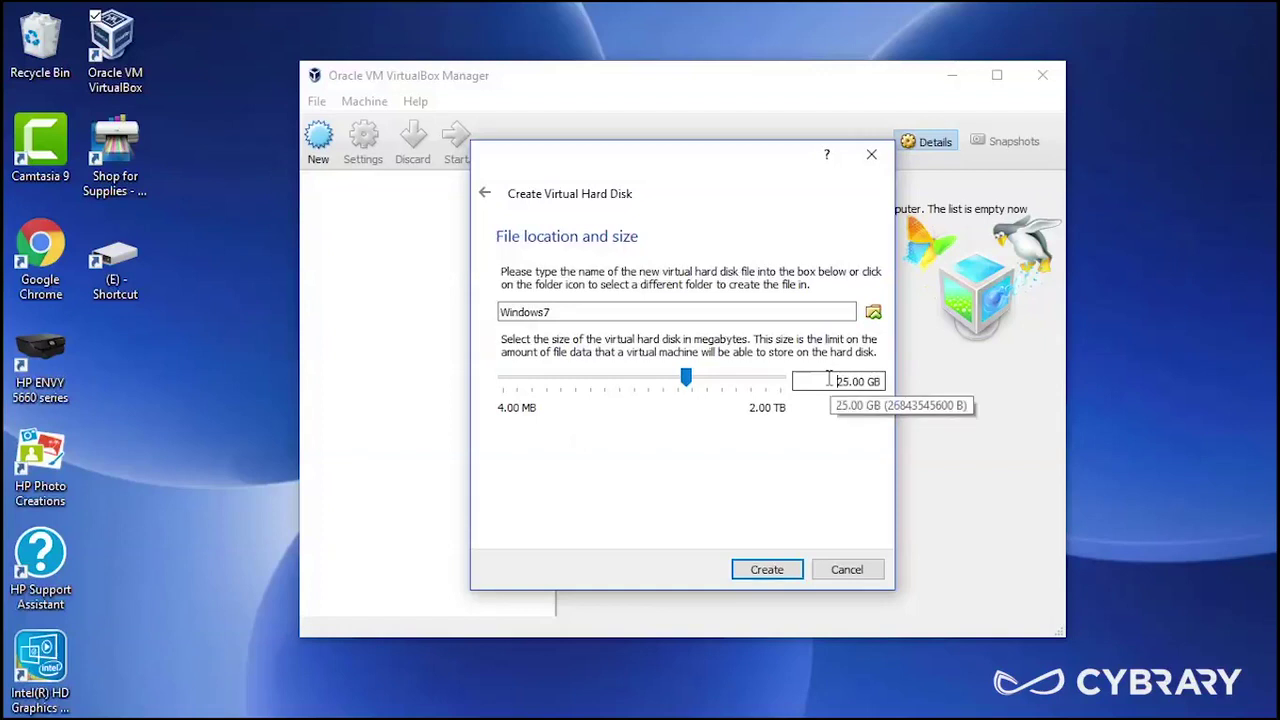
pyautogui.press('BackSpace')
pyautogui.press('BackSpace')
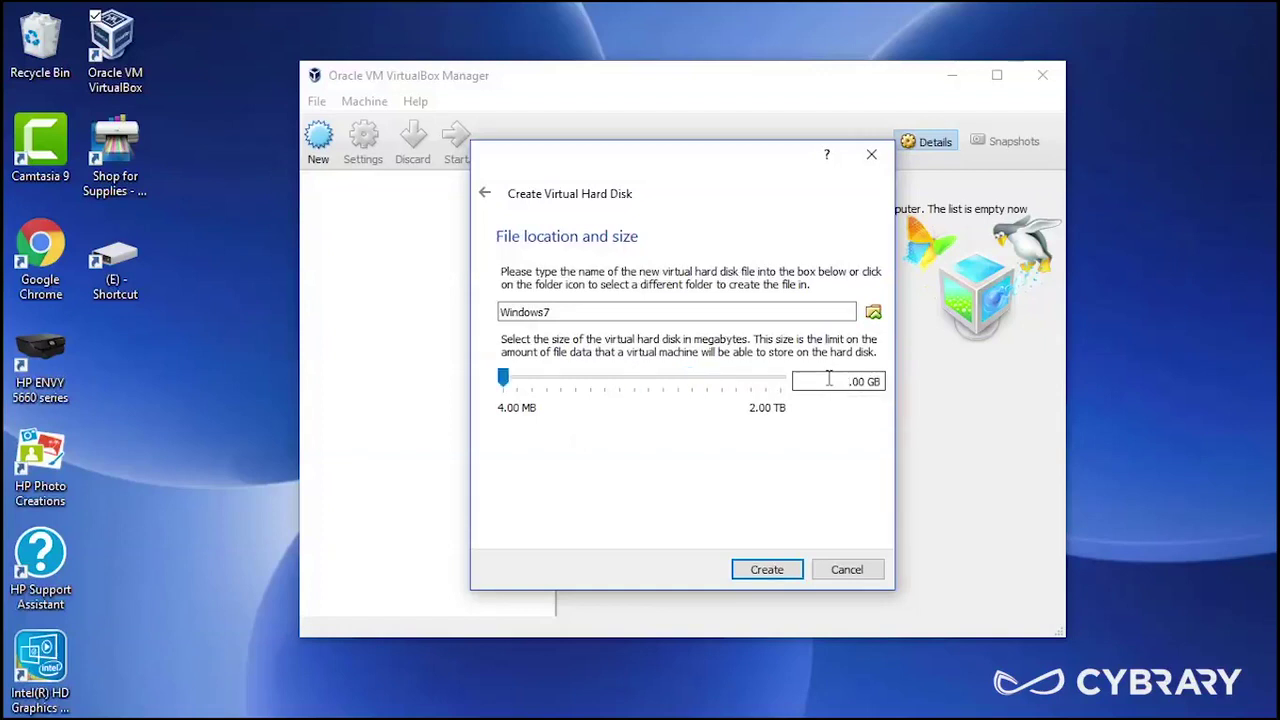
pyautogui.write('10')
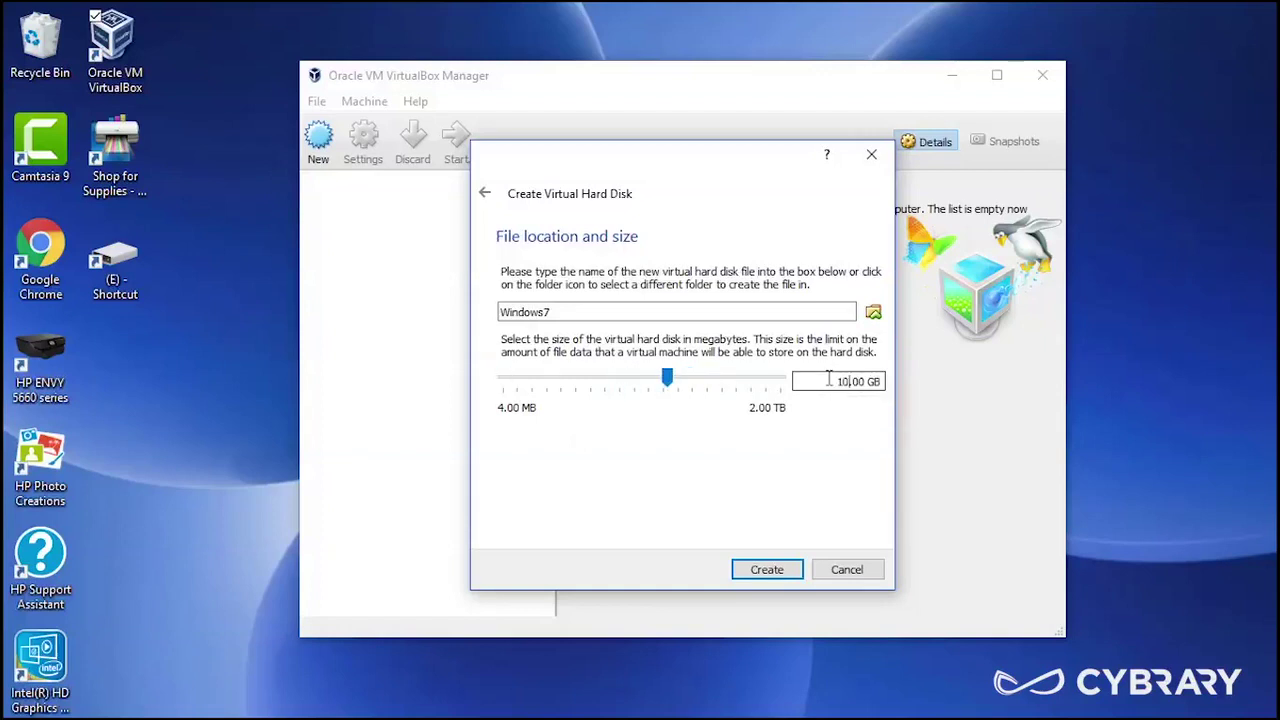
pyautogui.click(766, 570)
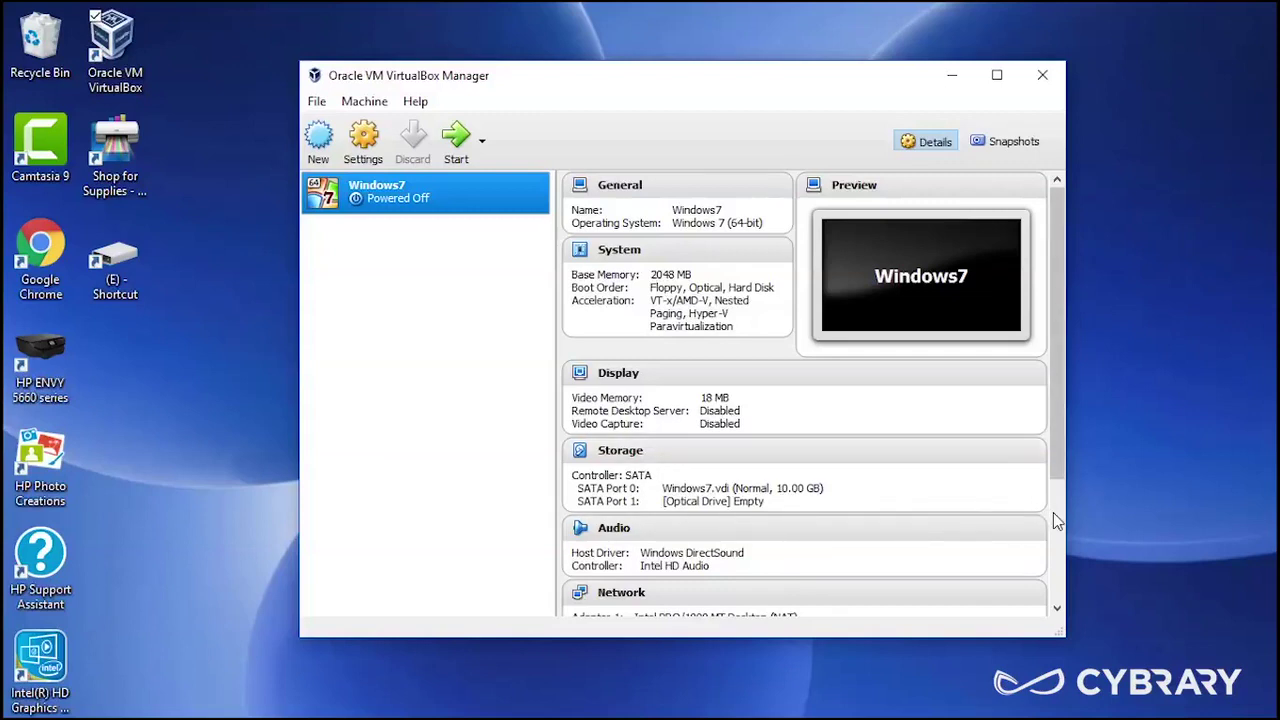
# Attach network Adapter 1 of the Windows7 machine to Bridged Adapter and save the settings.
pyautogui.scroll(-3, 1057, 520)
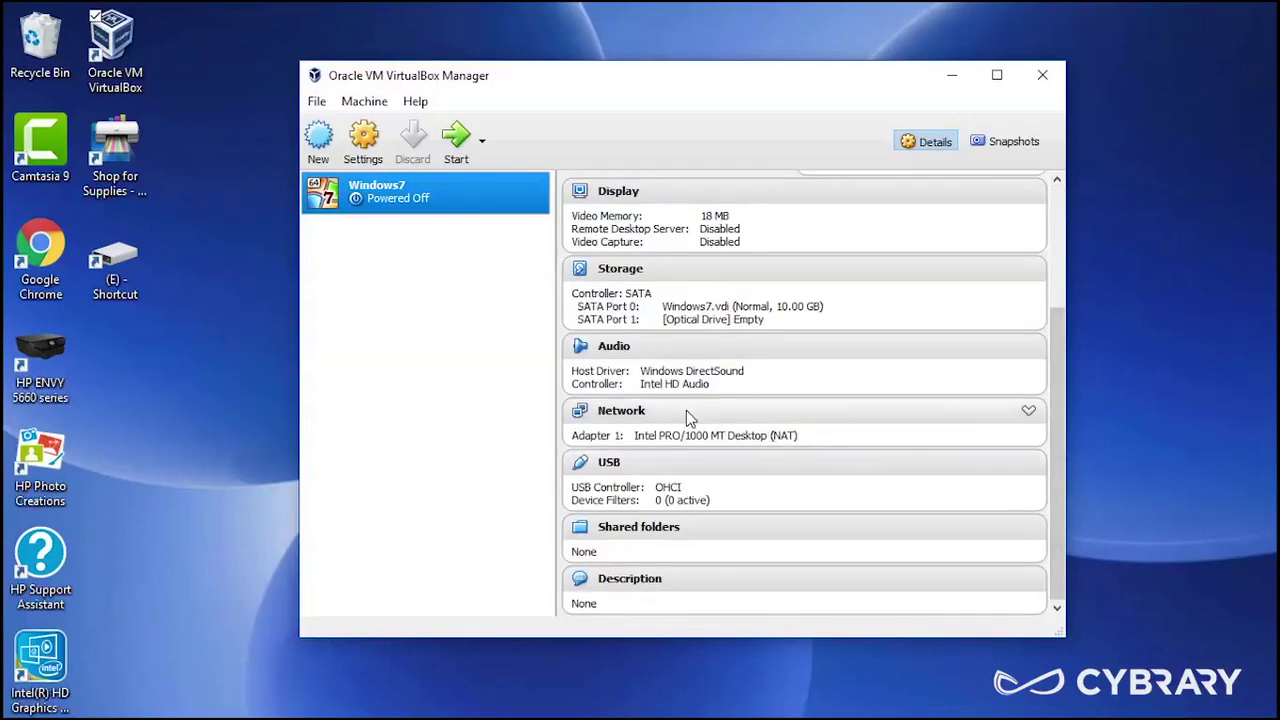
pyautogui.click(1029, 413)
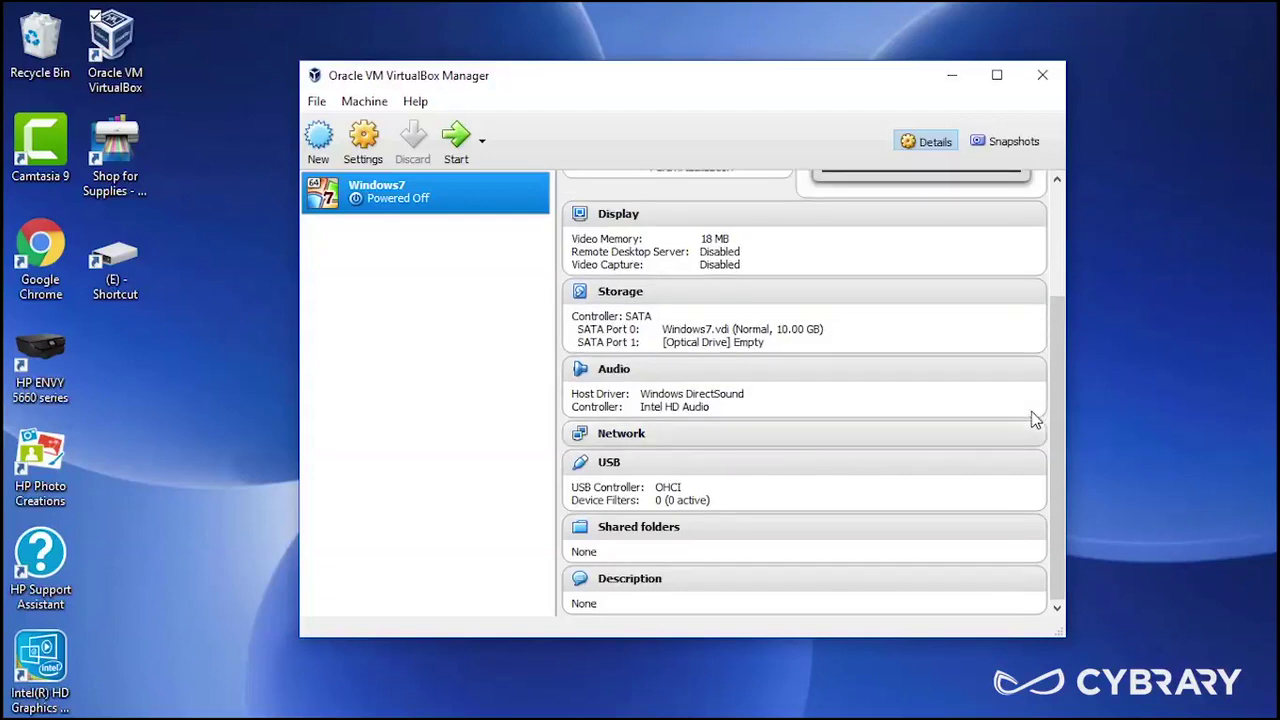
pyautogui.click(1030, 434)
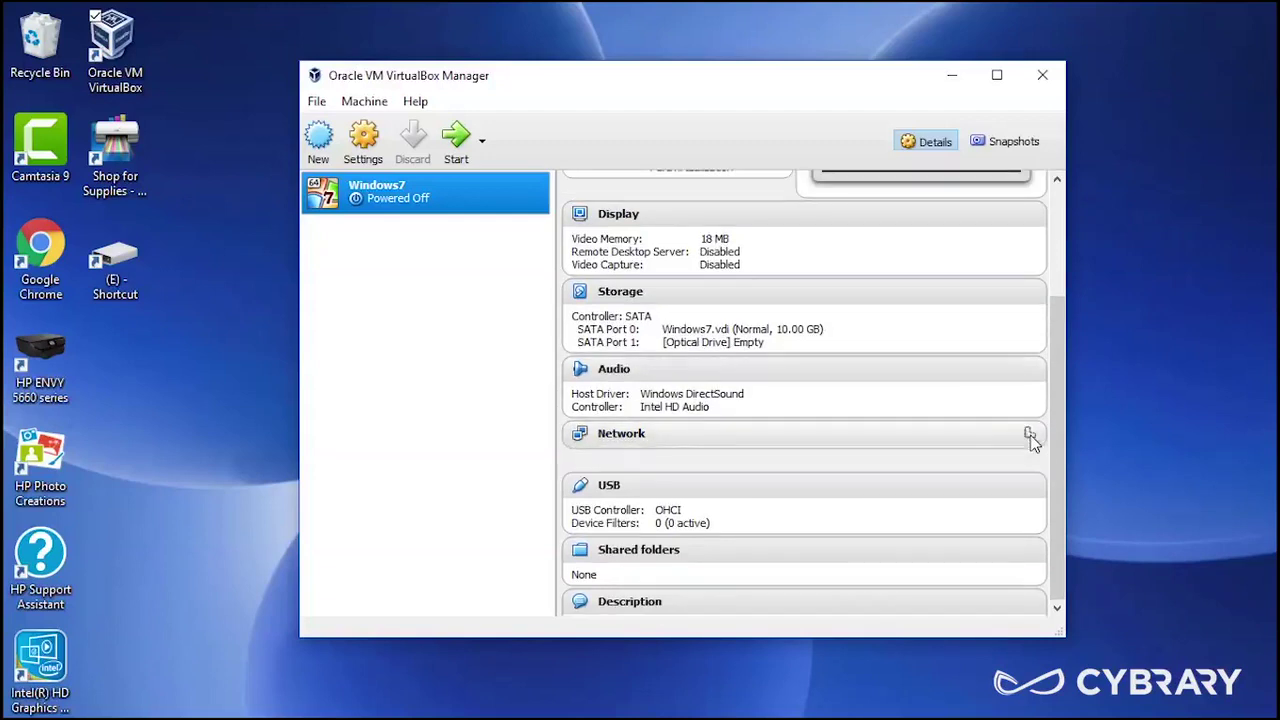
pyautogui.click(623, 438)
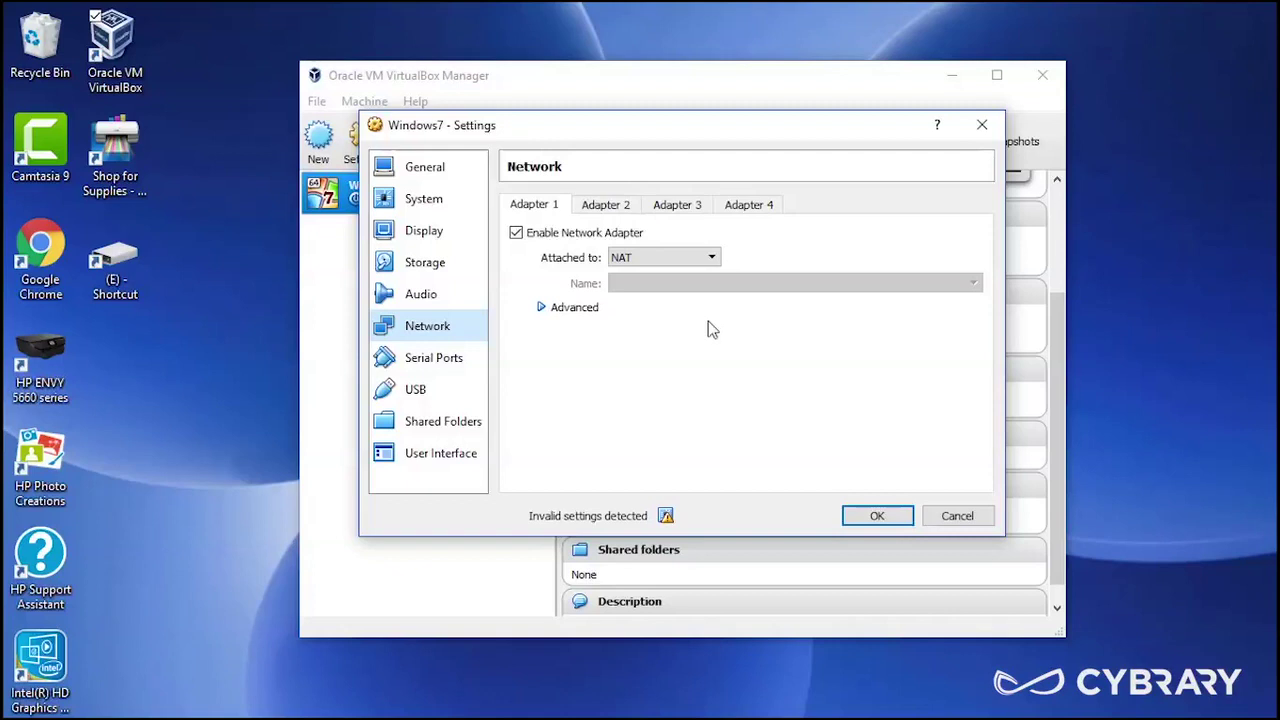
pyautogui.click(712, 257)
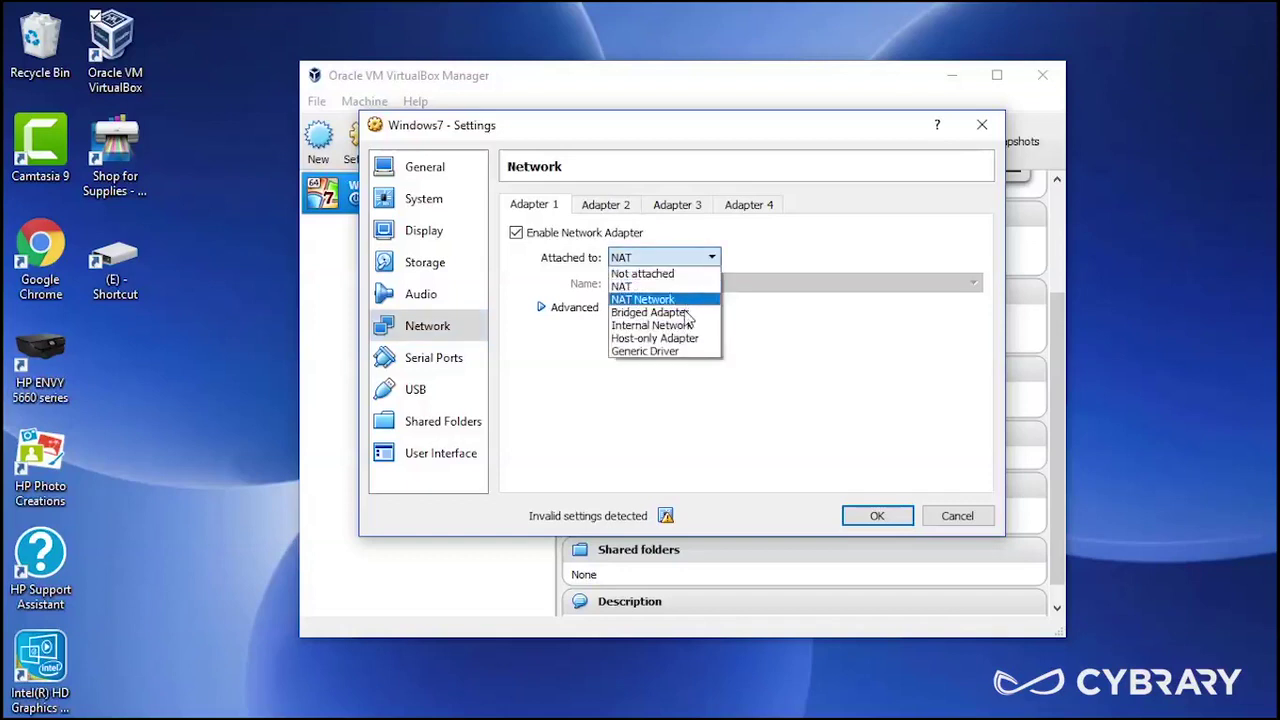
pyautogui.click(650, 312)
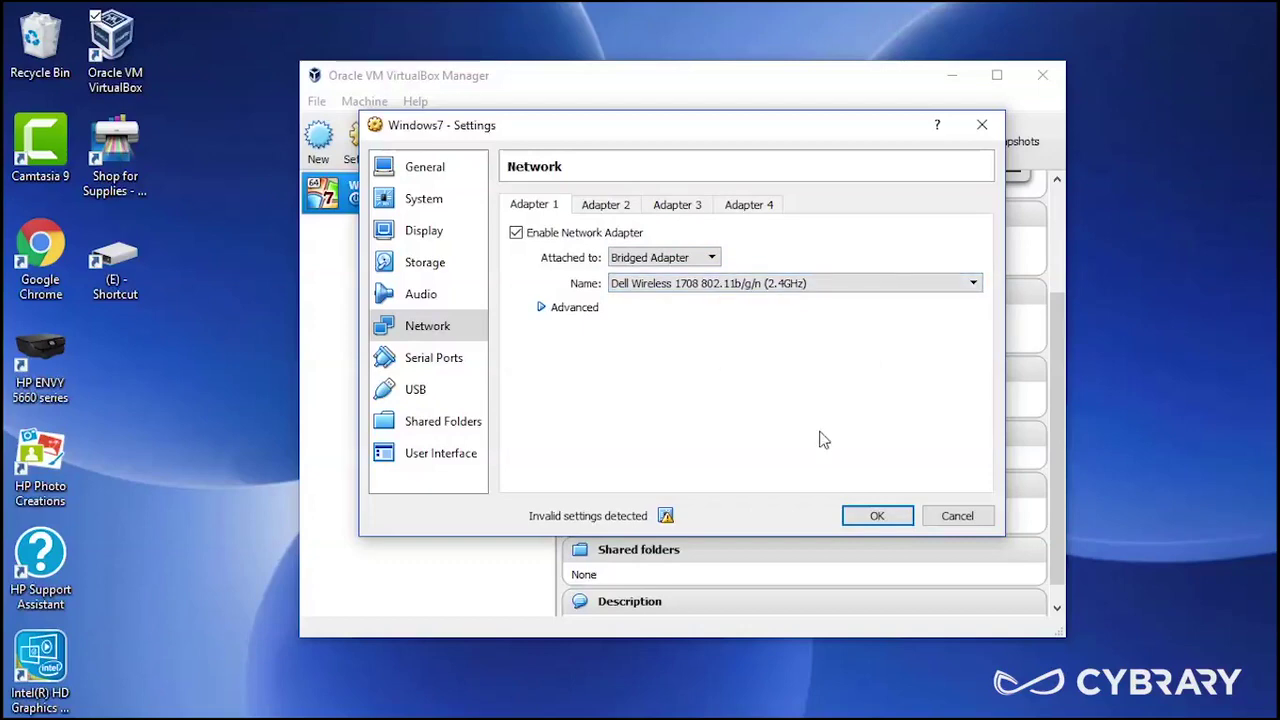
pyautogui.click(868, 518)
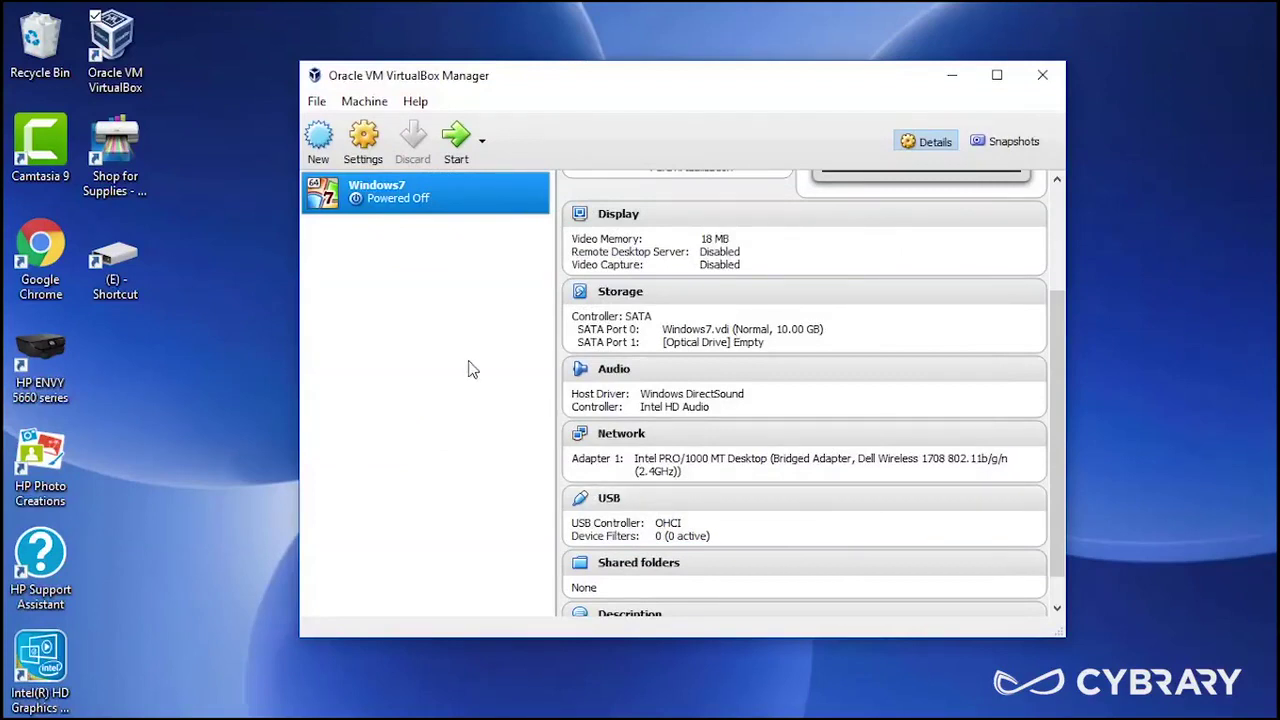
# Start the Windows7 machine with the Win7 disk image from Downloads as the start-up disk.
pyautogui.click(465, 148)
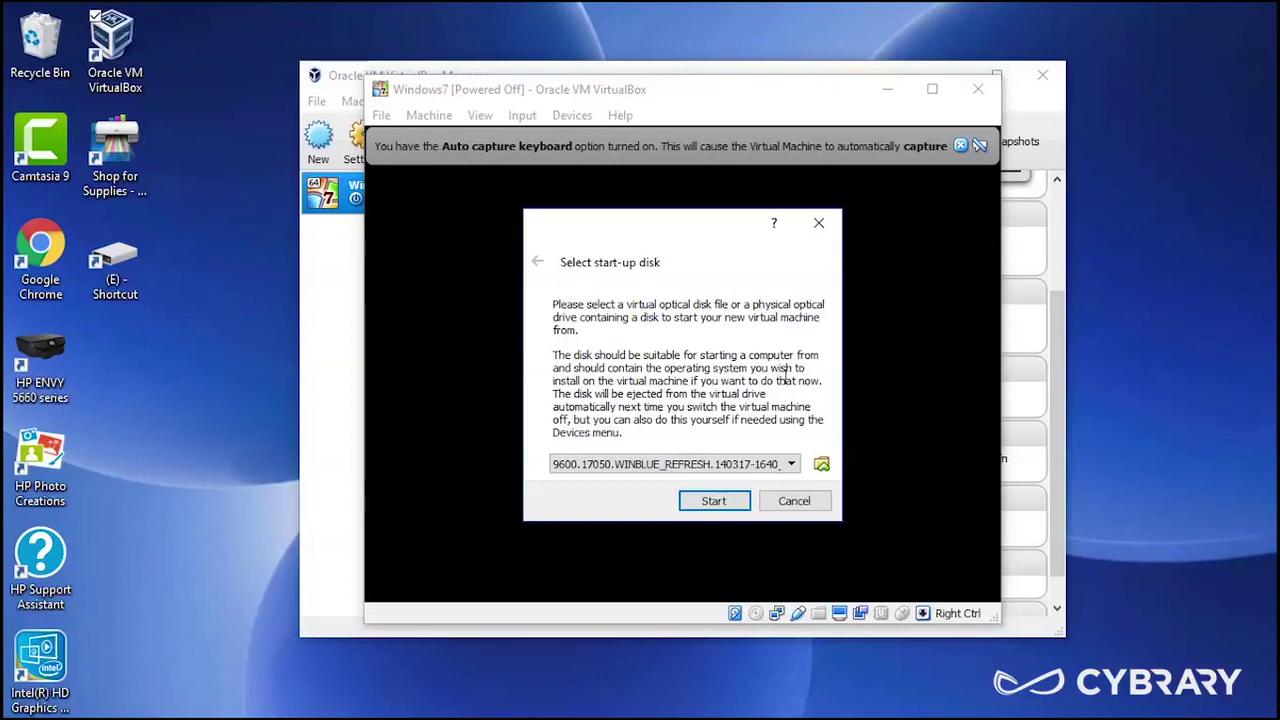
pyautogui.click(791, 464)
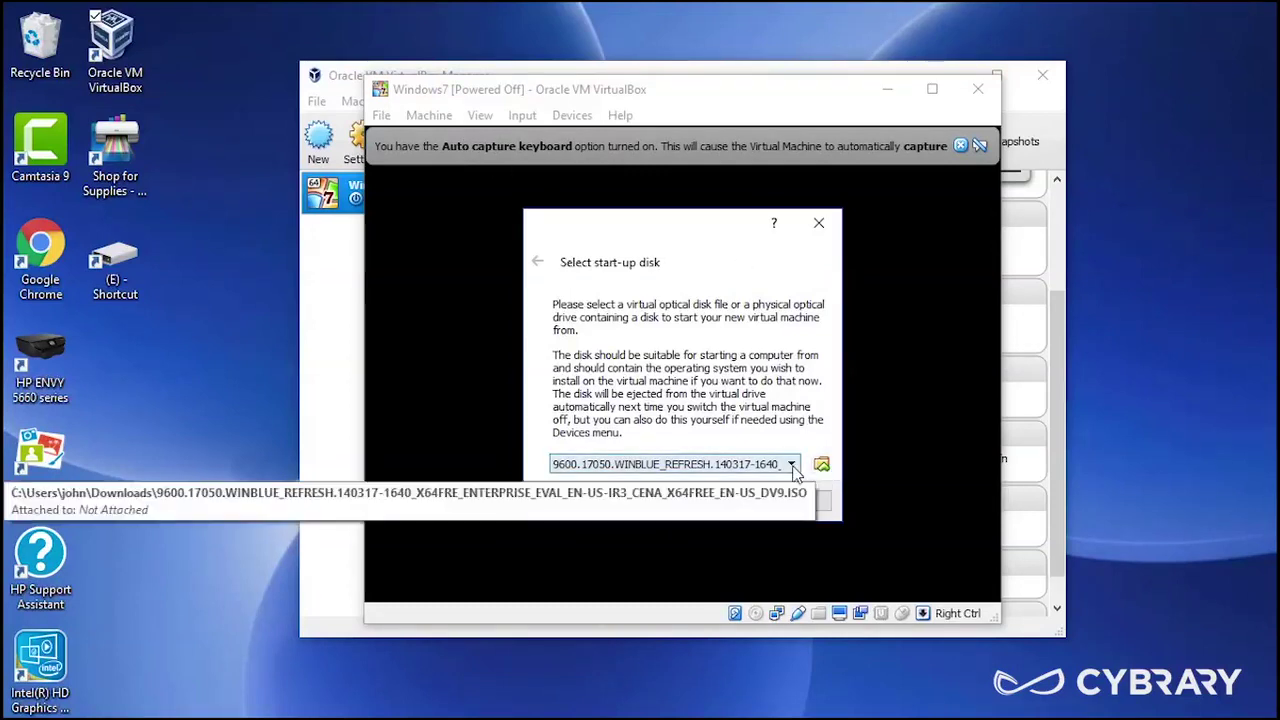
pyautogui.click(795, 475)
pyautogui.click(795, 472)
pyautogui.click(821, 470)
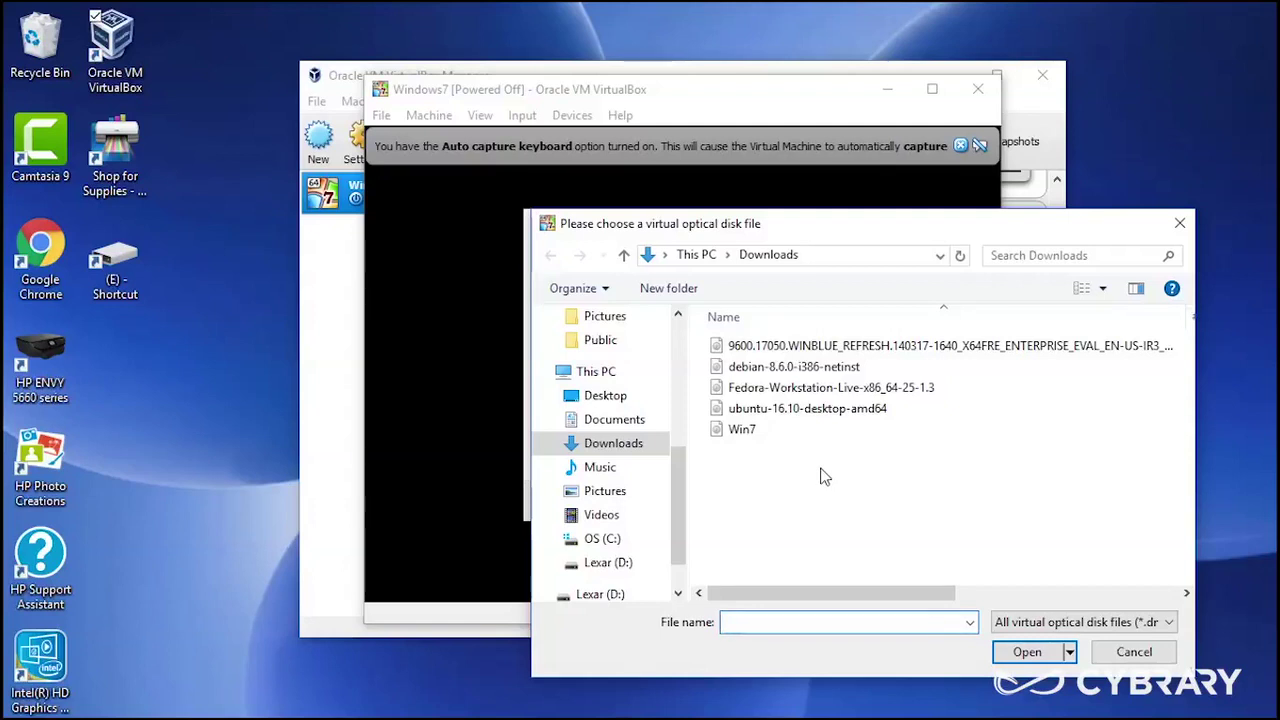
pyautogui.click(741, 432)
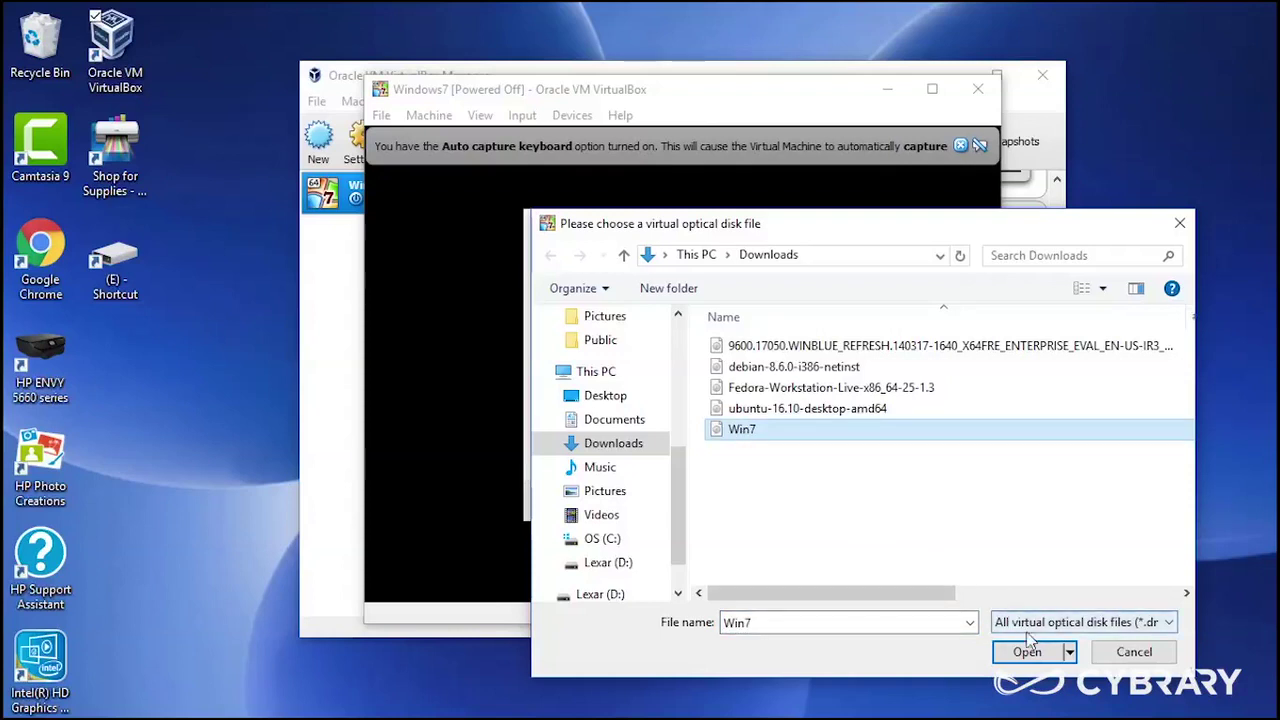
pyautogui.click(1045, 652)
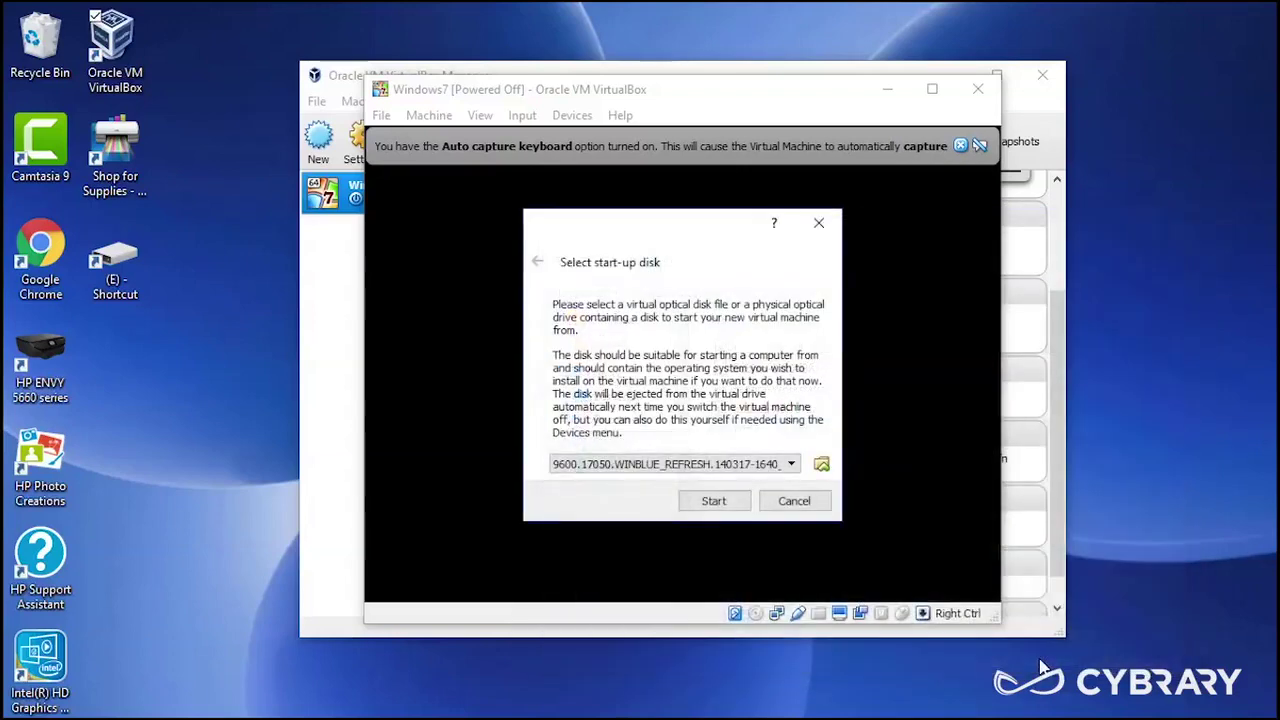
pyautogui.click(715, 505)
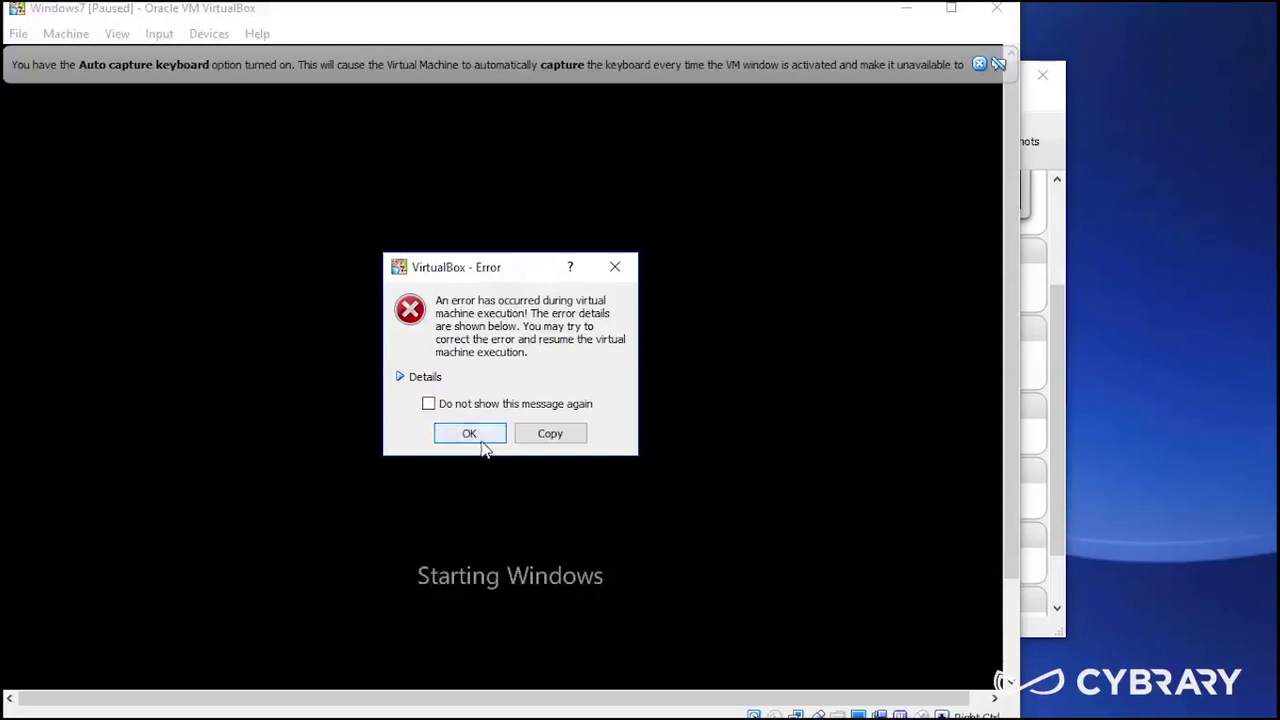
# Expand the execution error's details, and close the browser window with the presentation and the Downloads folder window to free up memory.
pyautogui.click(422, 380)
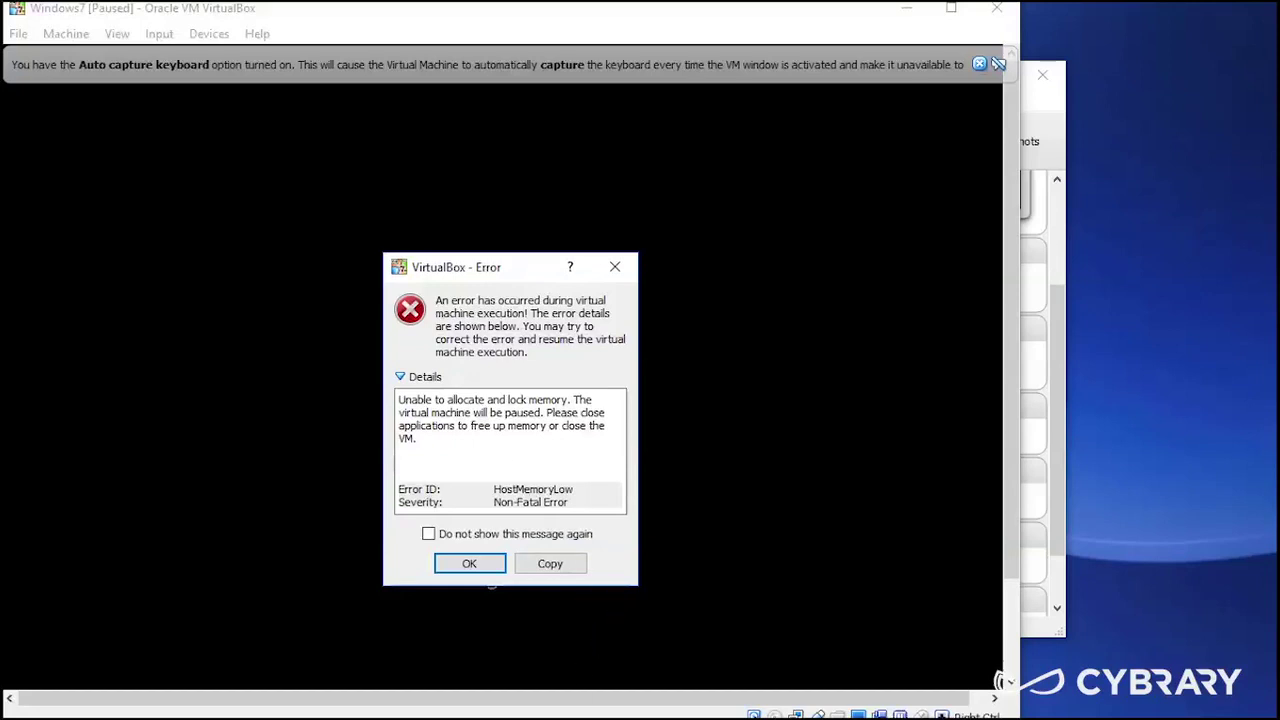
pyautogui.moveTo(576, 716)
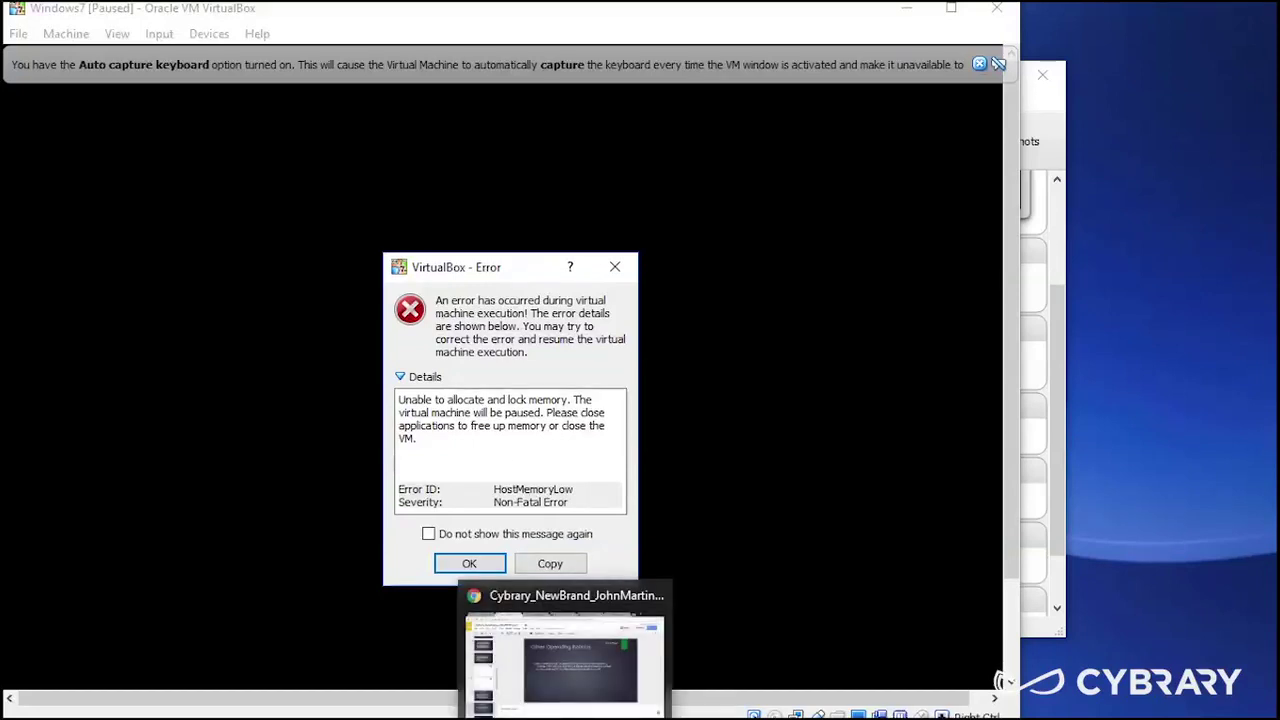
pyautogui.moveTo(634, 600)
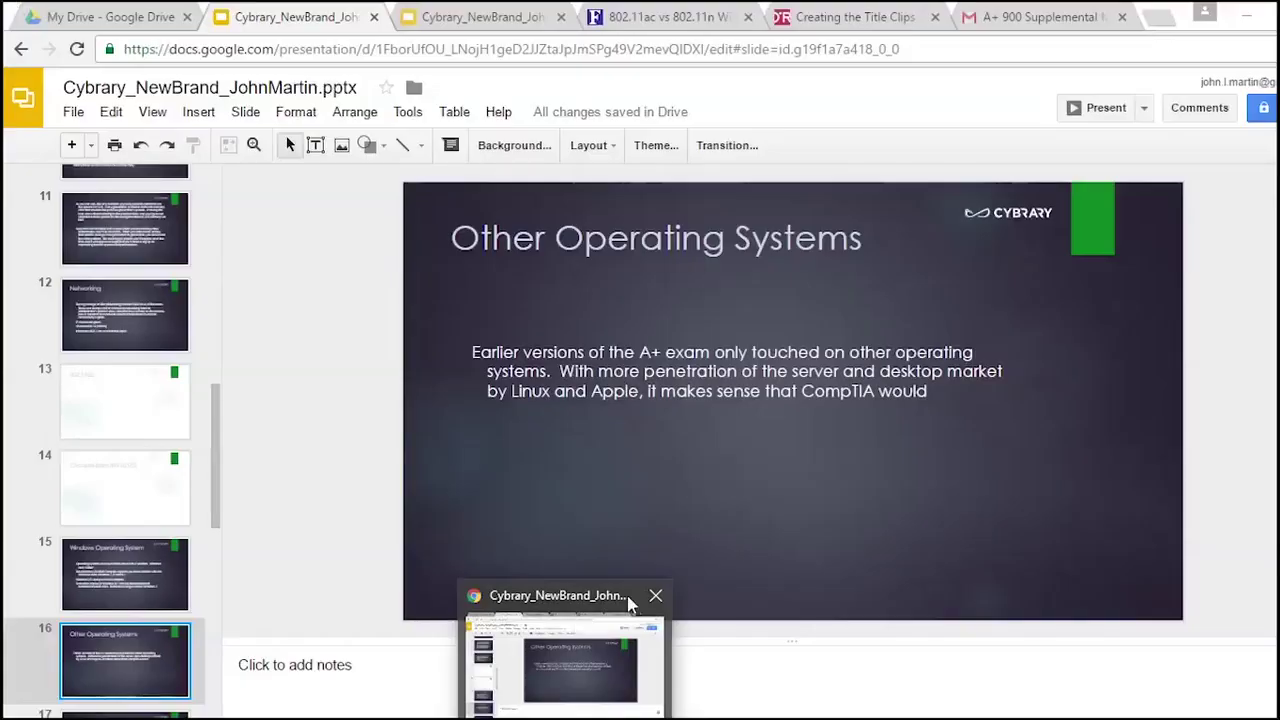
pyautogui.click(655, 595)
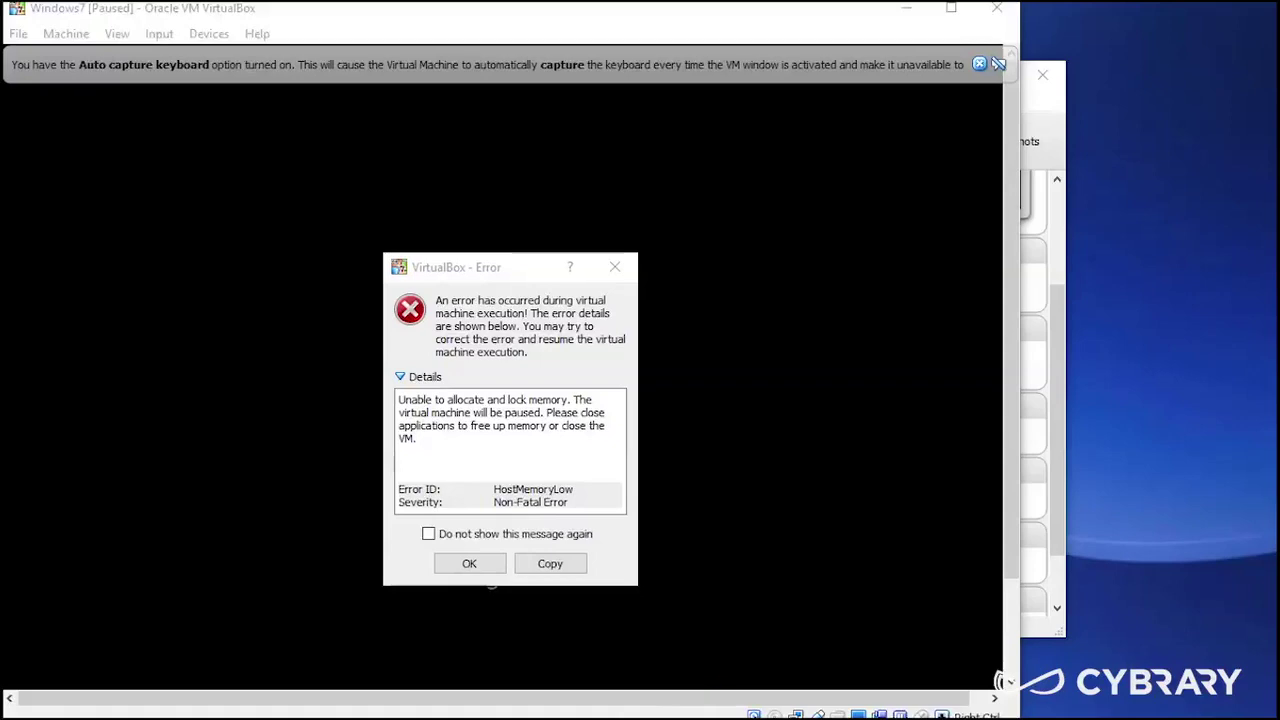
pyautogui.moveTo(516, 718)
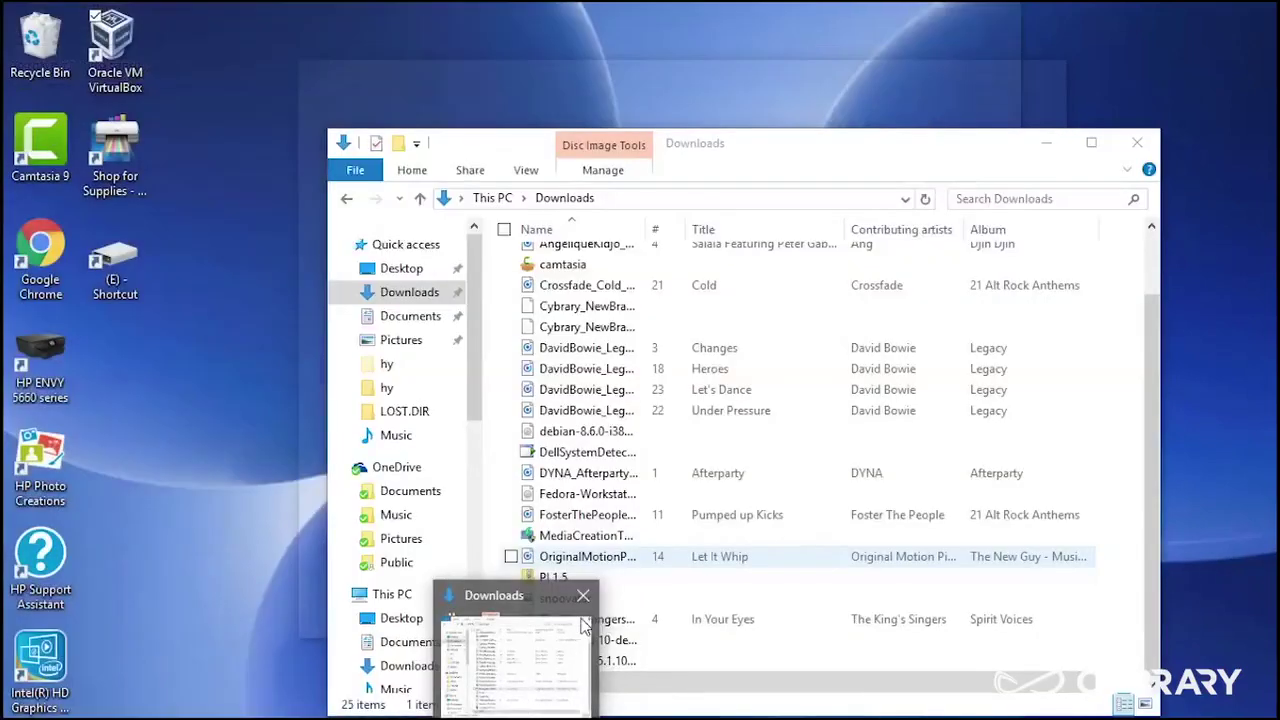
pyautogui.click(583, 600)
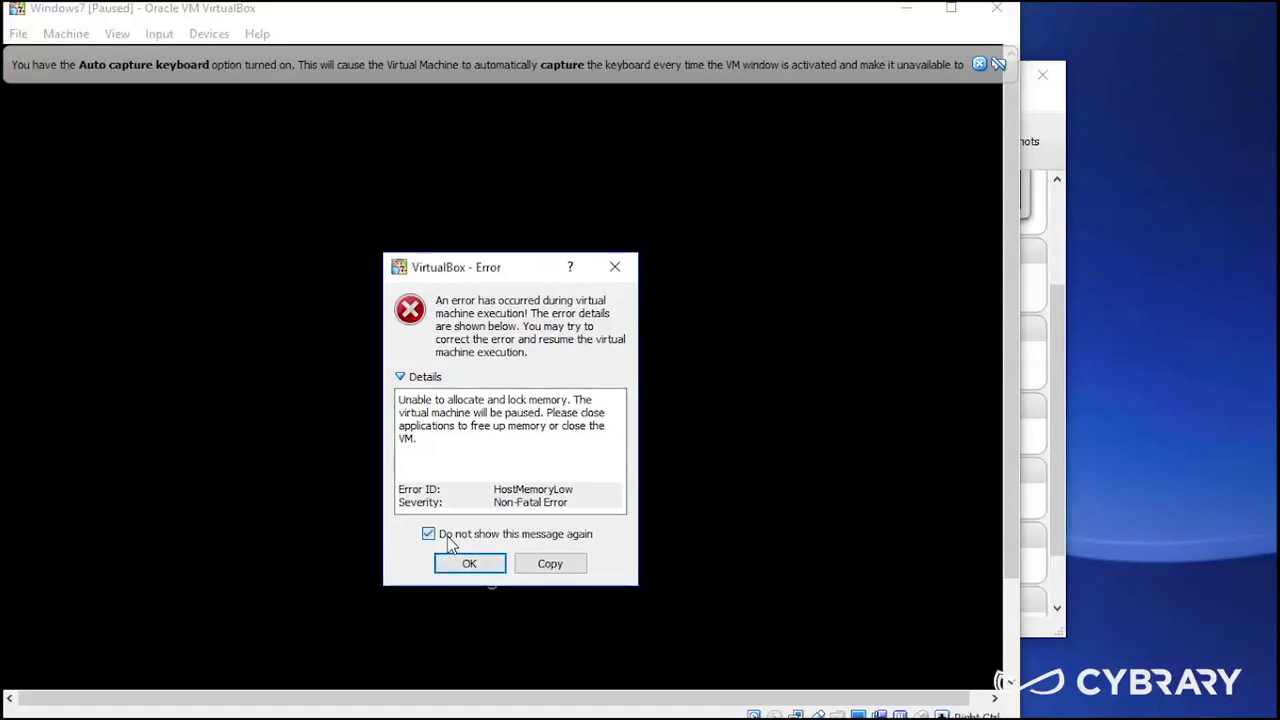
# Dismiss the error with "Do not show this message again" enabled and resume the paused Windows7 machine.
pyautogui.click(457, 564)
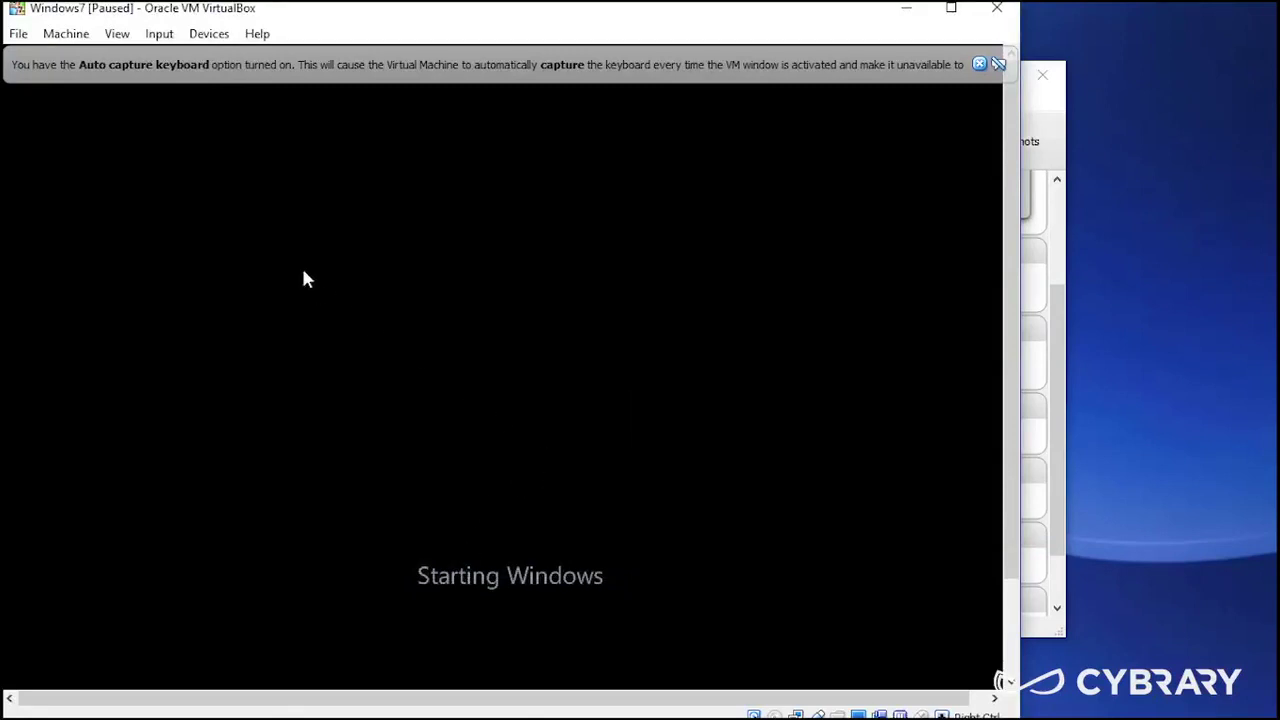
pyautogui.click(18, 33)
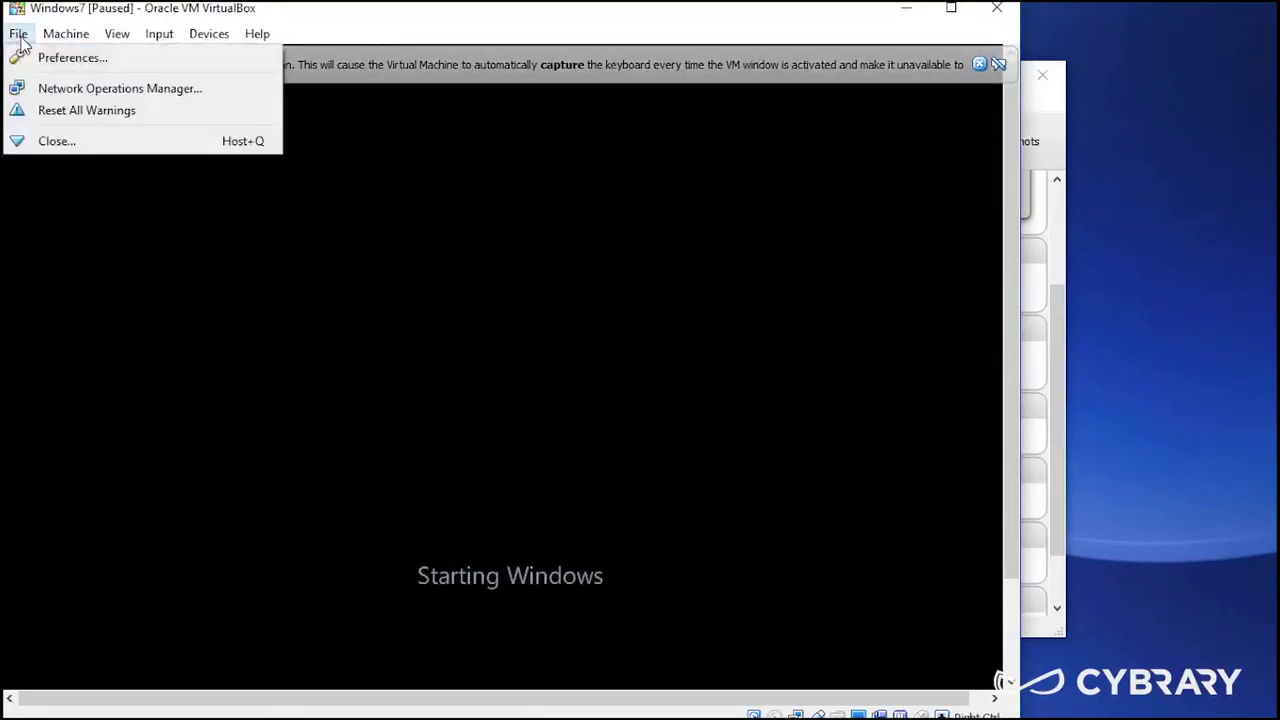
pyautogui.moveTo(66, 33)
pyautogui.moveTo(24, 40)
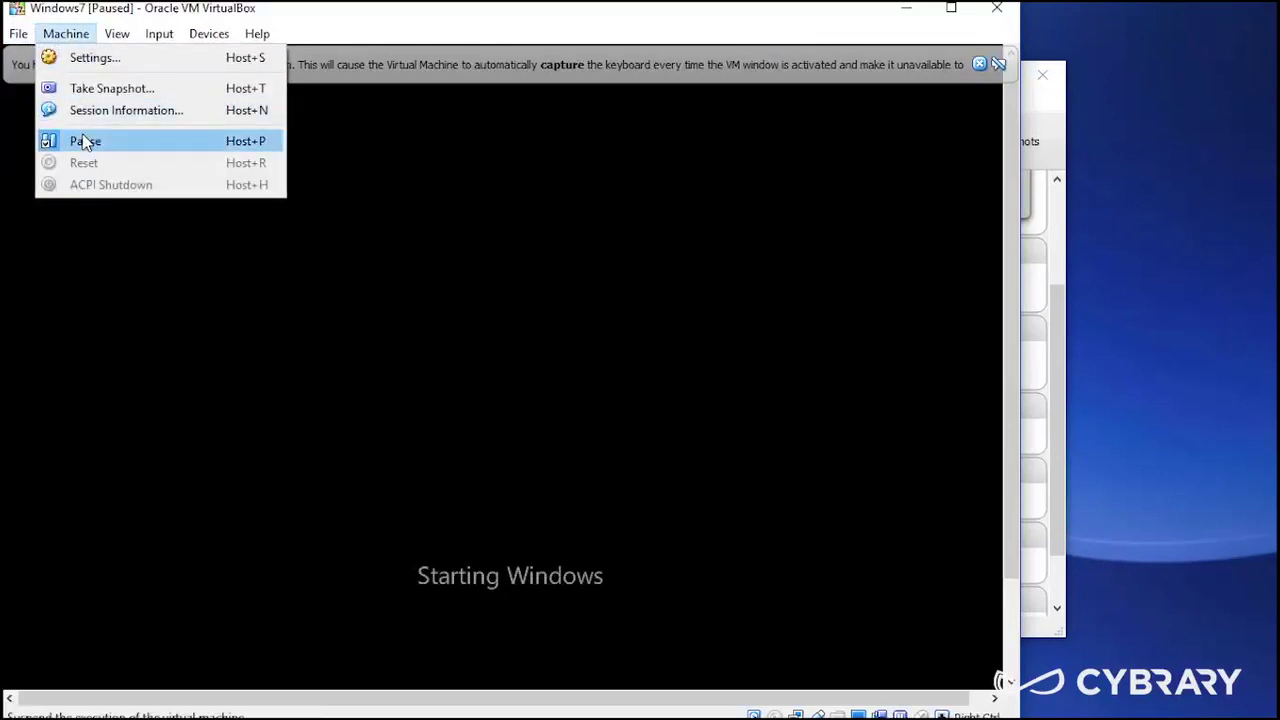
pyautogui.click(86, 143)
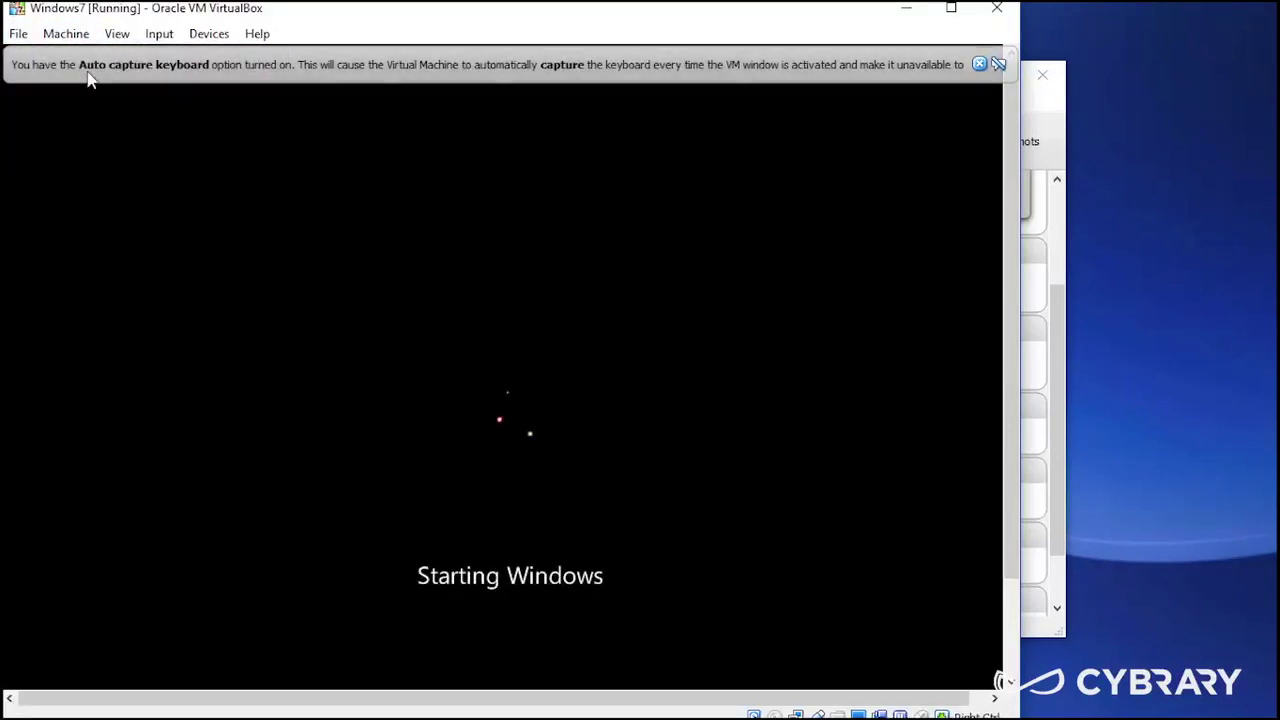
# Maximize the Windows7 virtual machine window once the Install Windows setup has loaded.
pyautogui.click(79, 40)
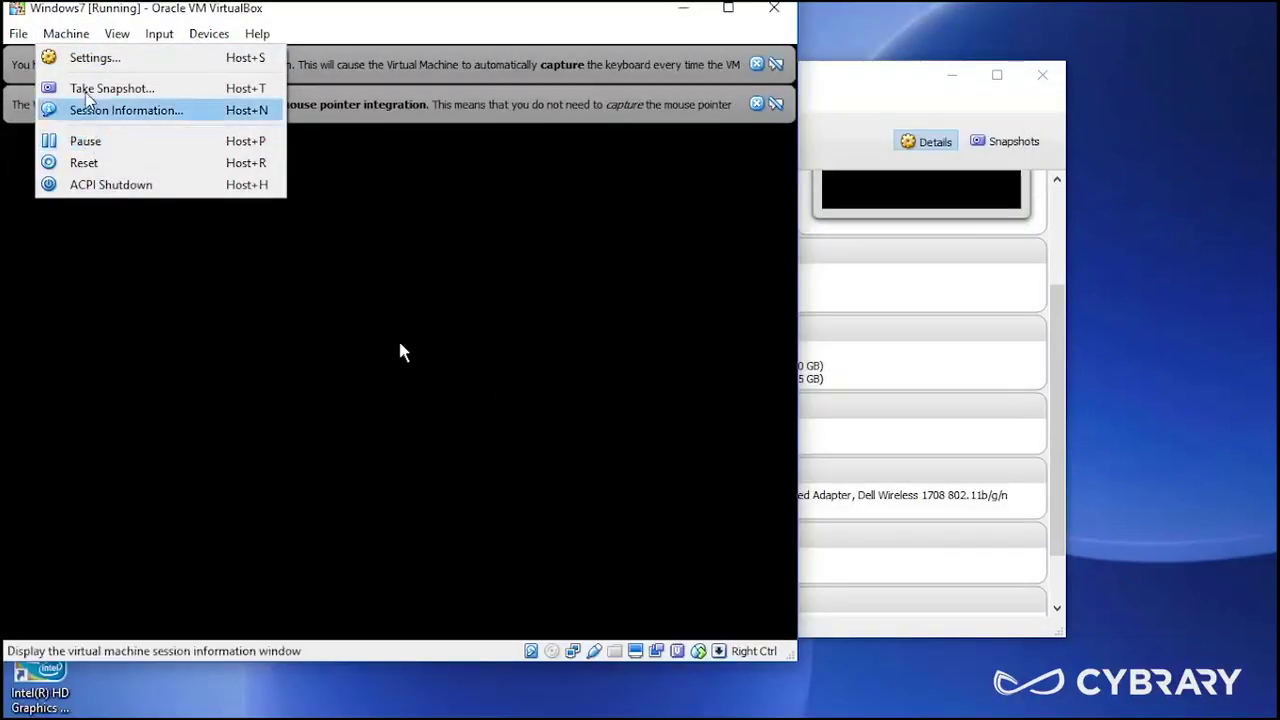
pyautogui.click(78, 40)
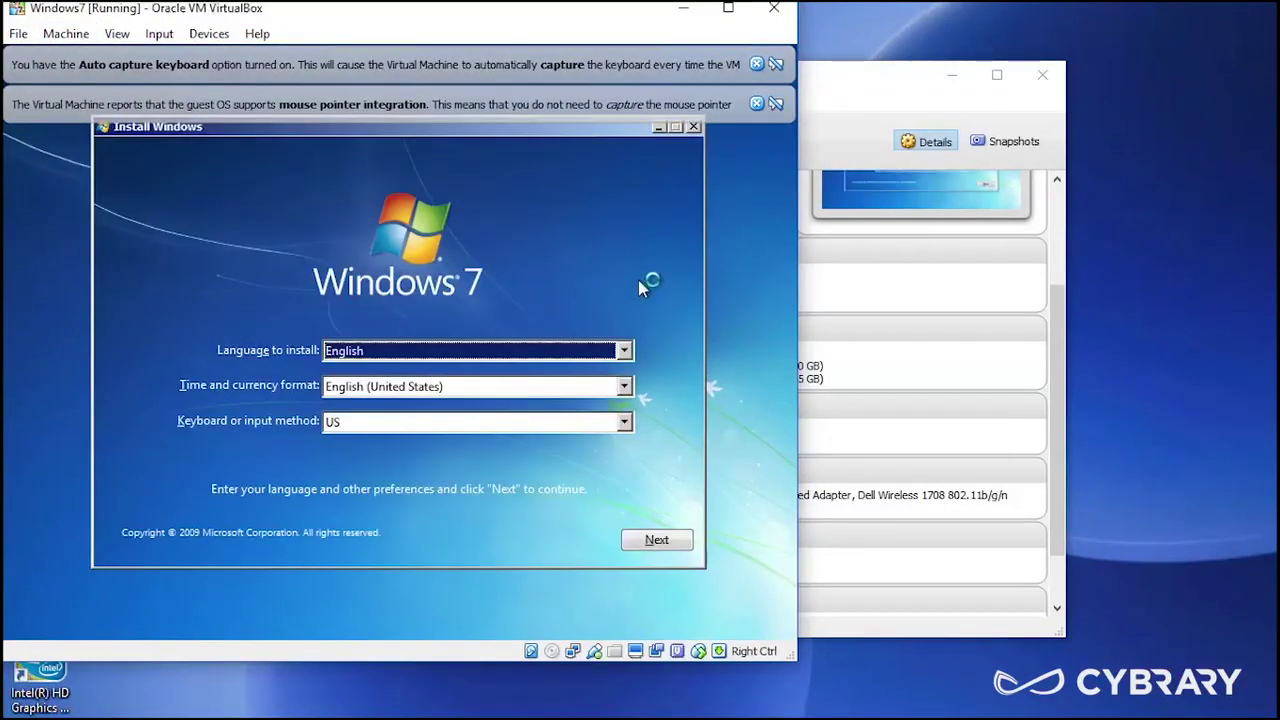
pyautogui.click(728, 8)
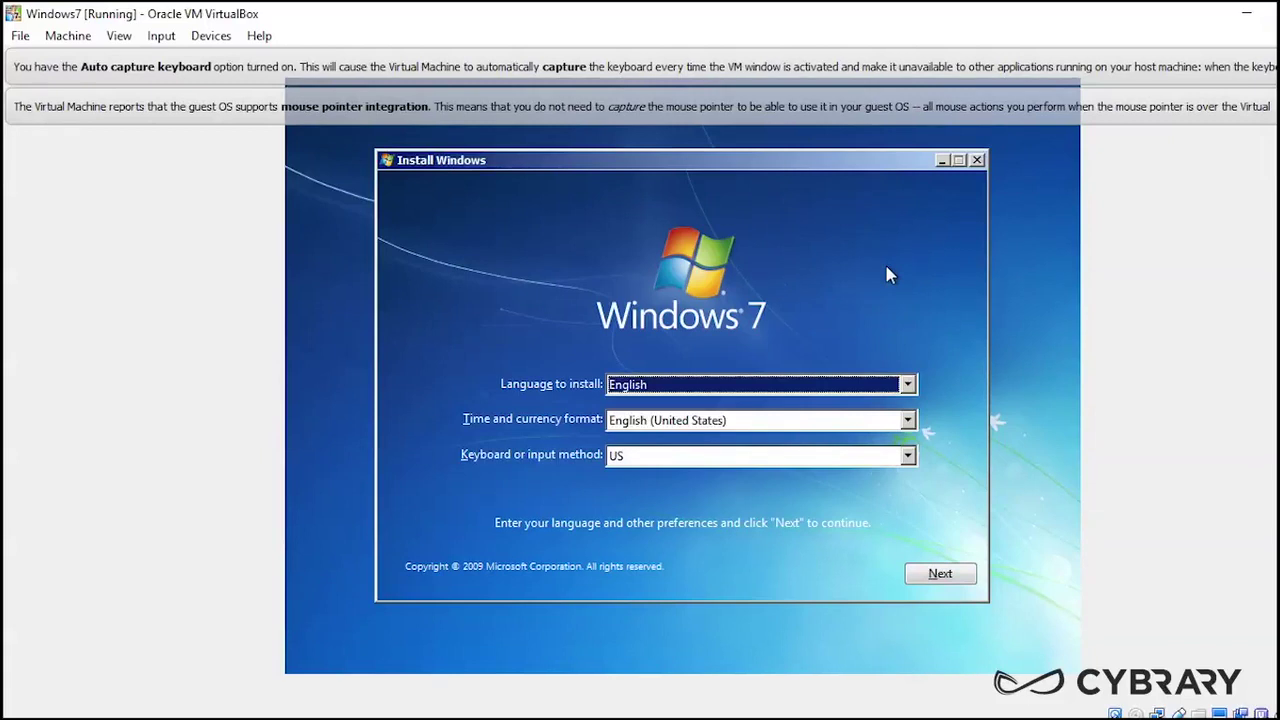
# Keep English as the install language, English (United States) as the time and currency format and US as the keyboard, and continue.
pyautogui.click(908, 386)
pyautogui.click(909, 402)
pyautogui.click(908, 386)
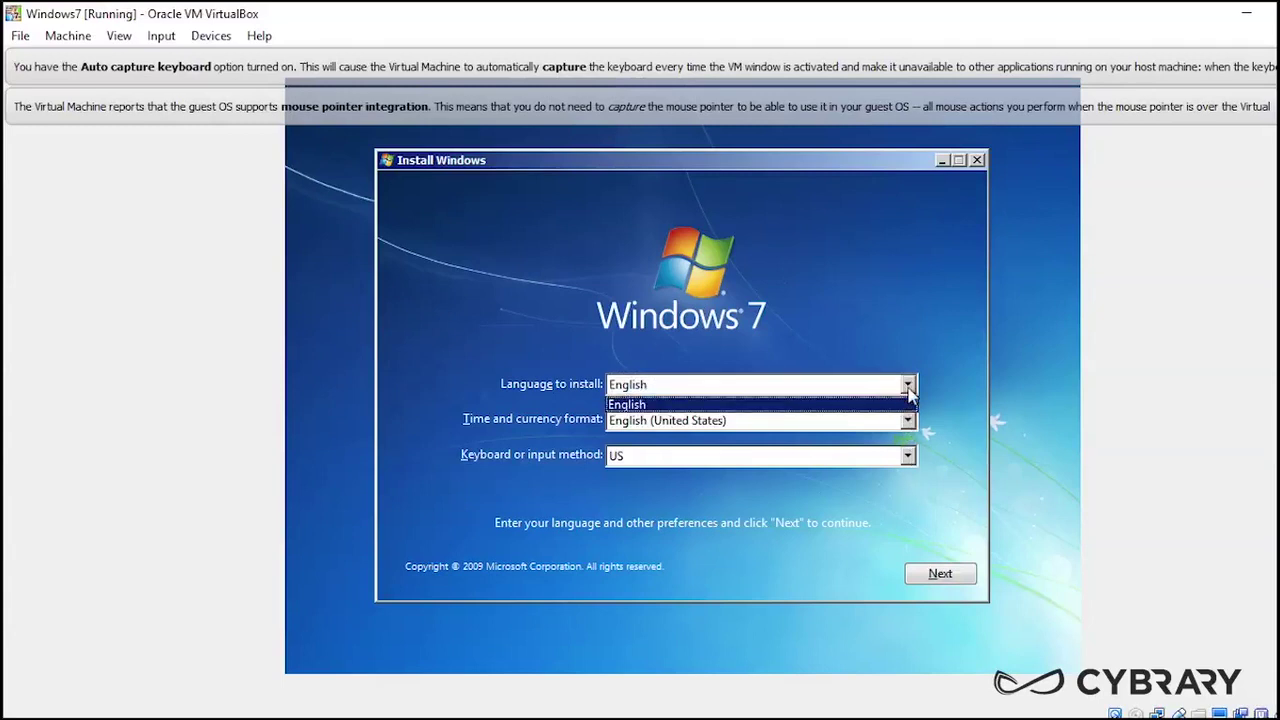
pyautogui.click(910, 392)
pyautogui.click(908, 386)
pyautogui.click(909, 432)
pyautogui.click(908, 424)
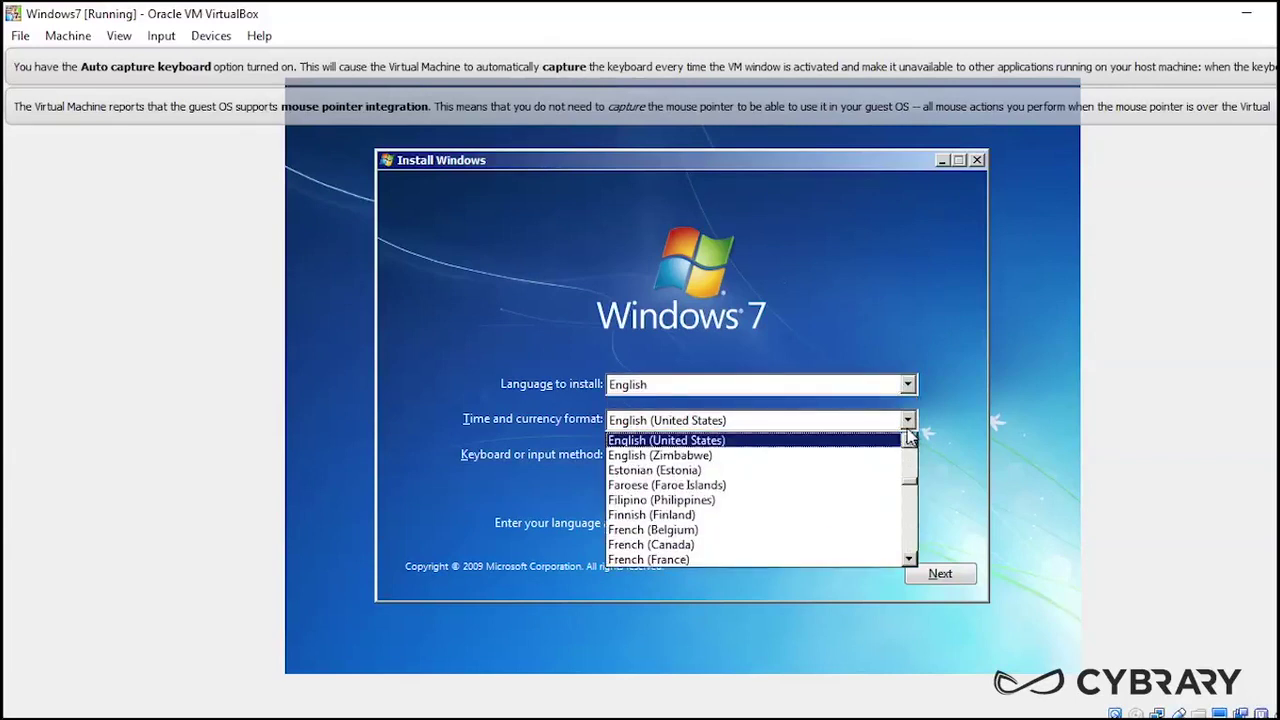
pyautogui.click(908, 434)
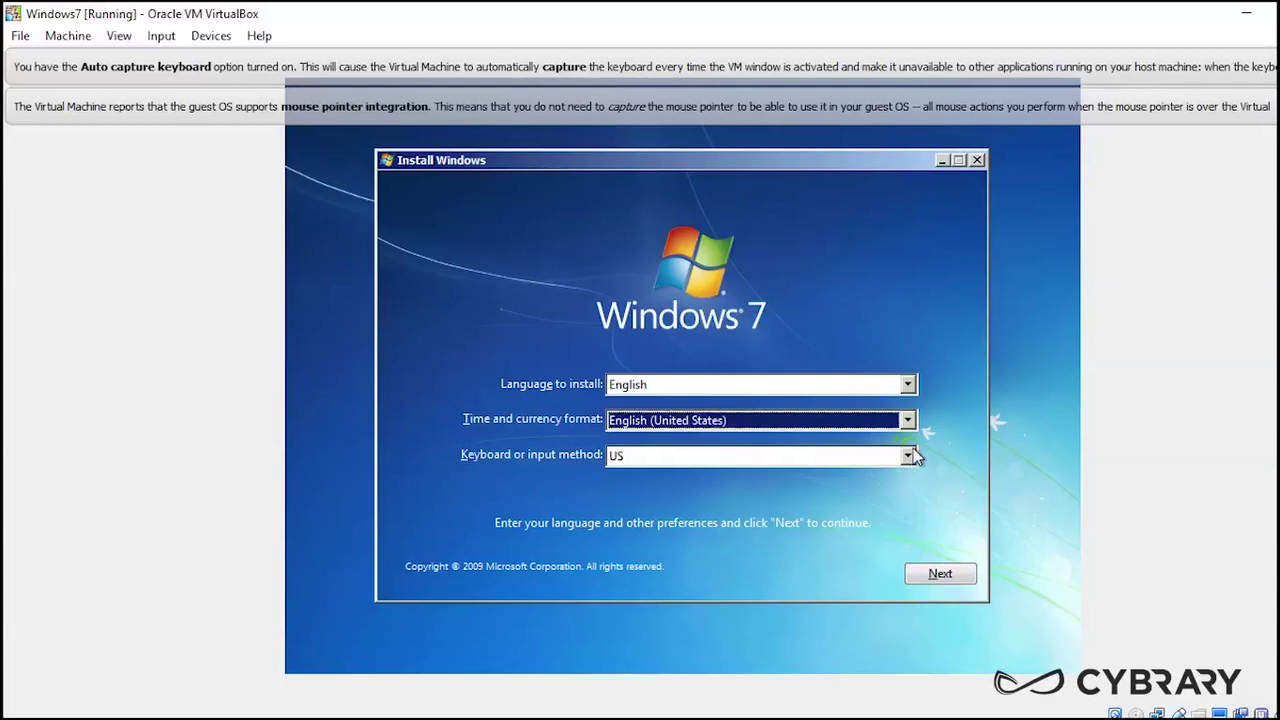
pyautogui.click(908, 456)
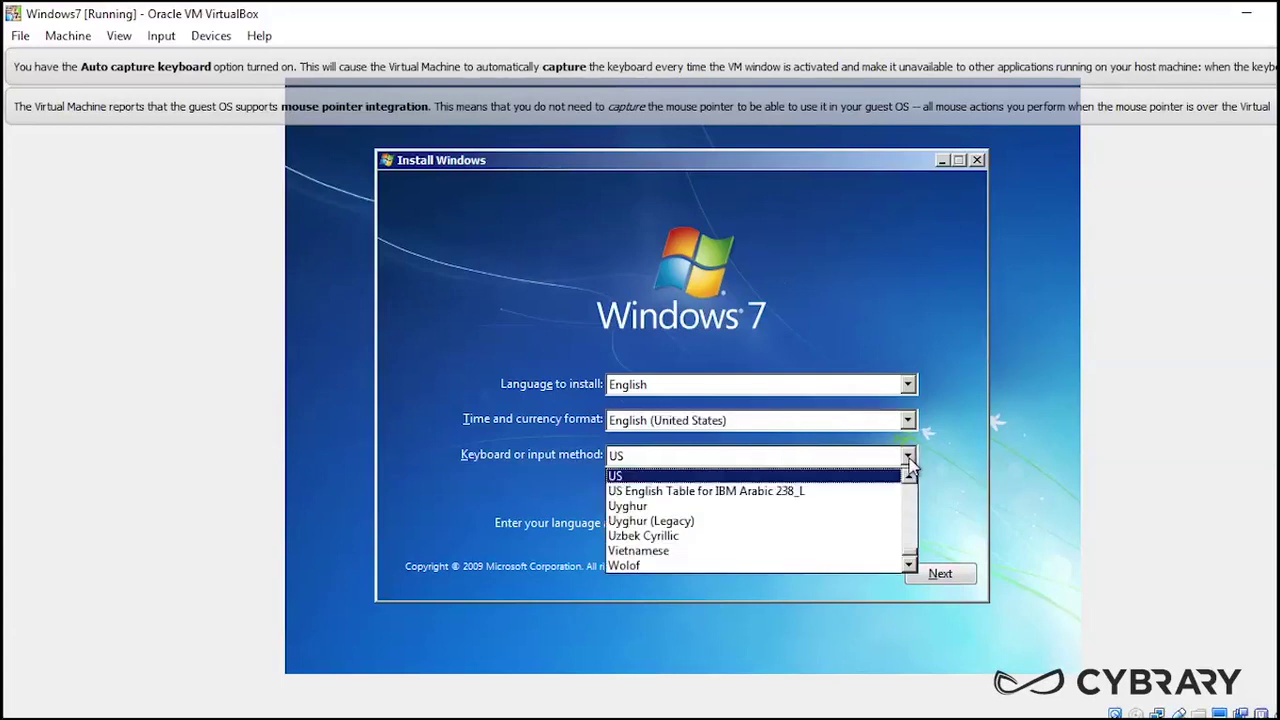
pyautogui.click(964, 553)
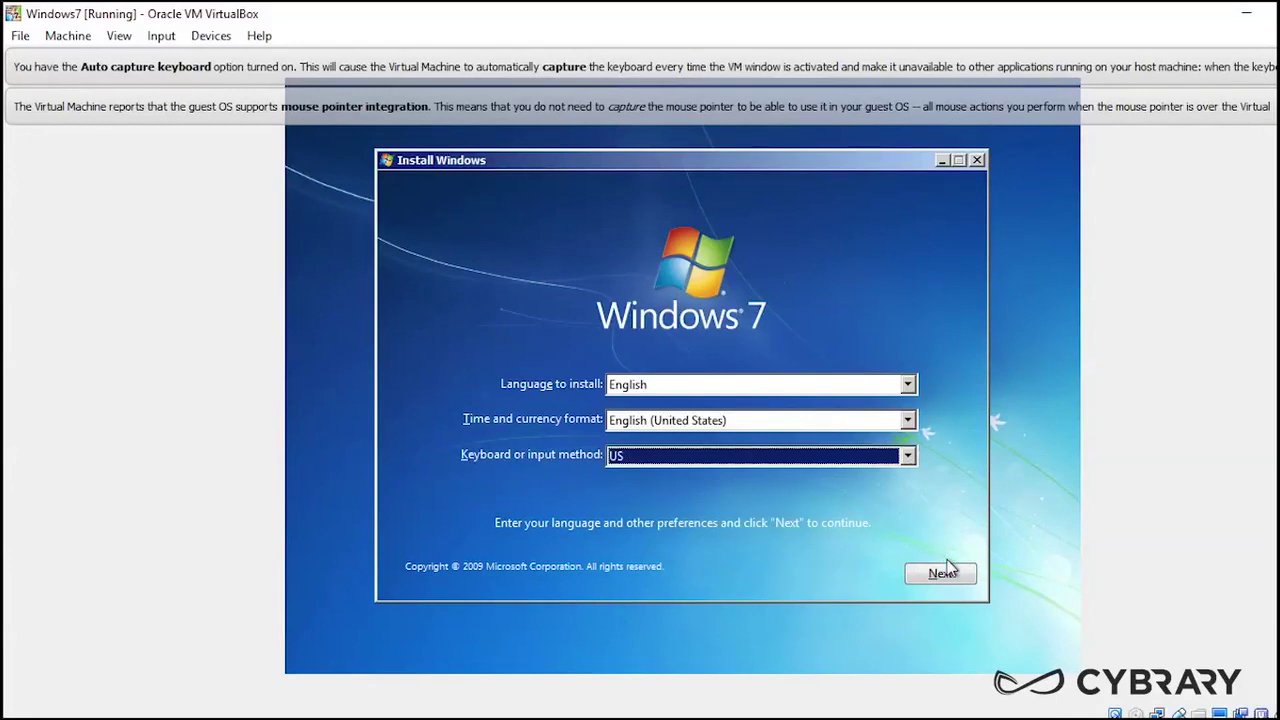
pyautogui.click(945, 575)
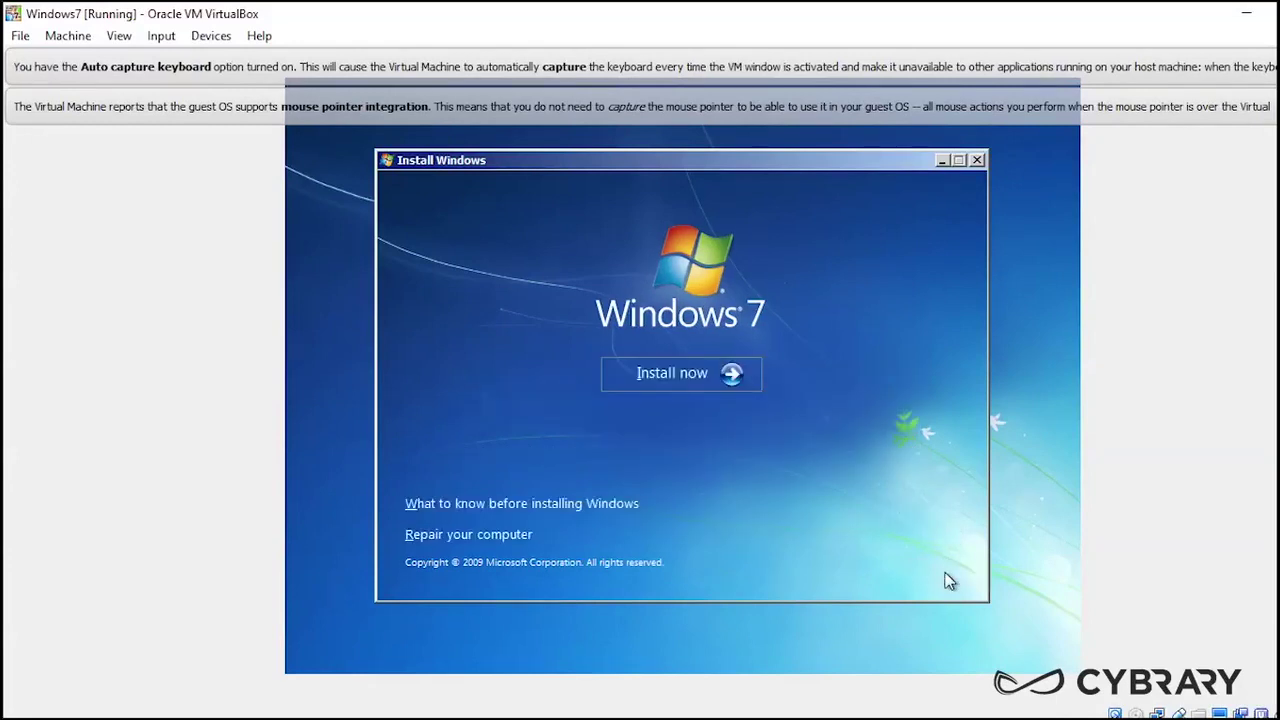
# Start the Windows 7 installation and accept the Windows 7 Ultimate license terms.
pyautogui.click(708, 386)
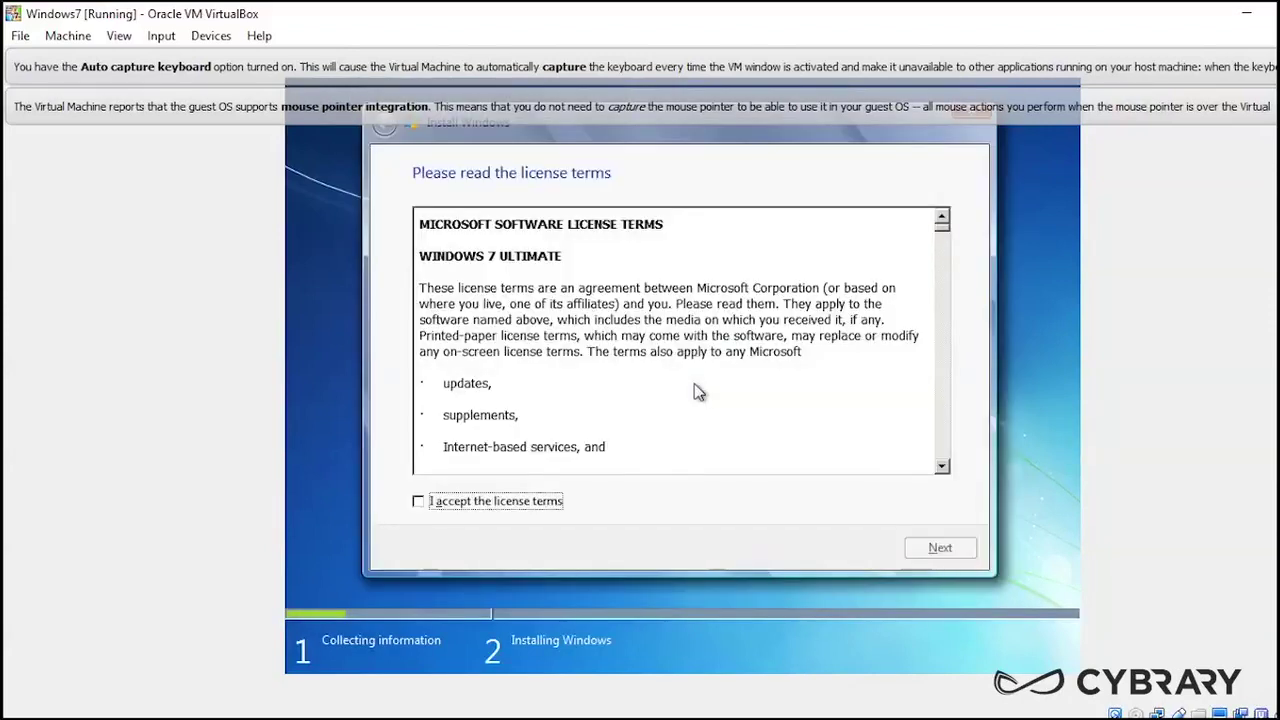
pyautogui.click(419, 502)
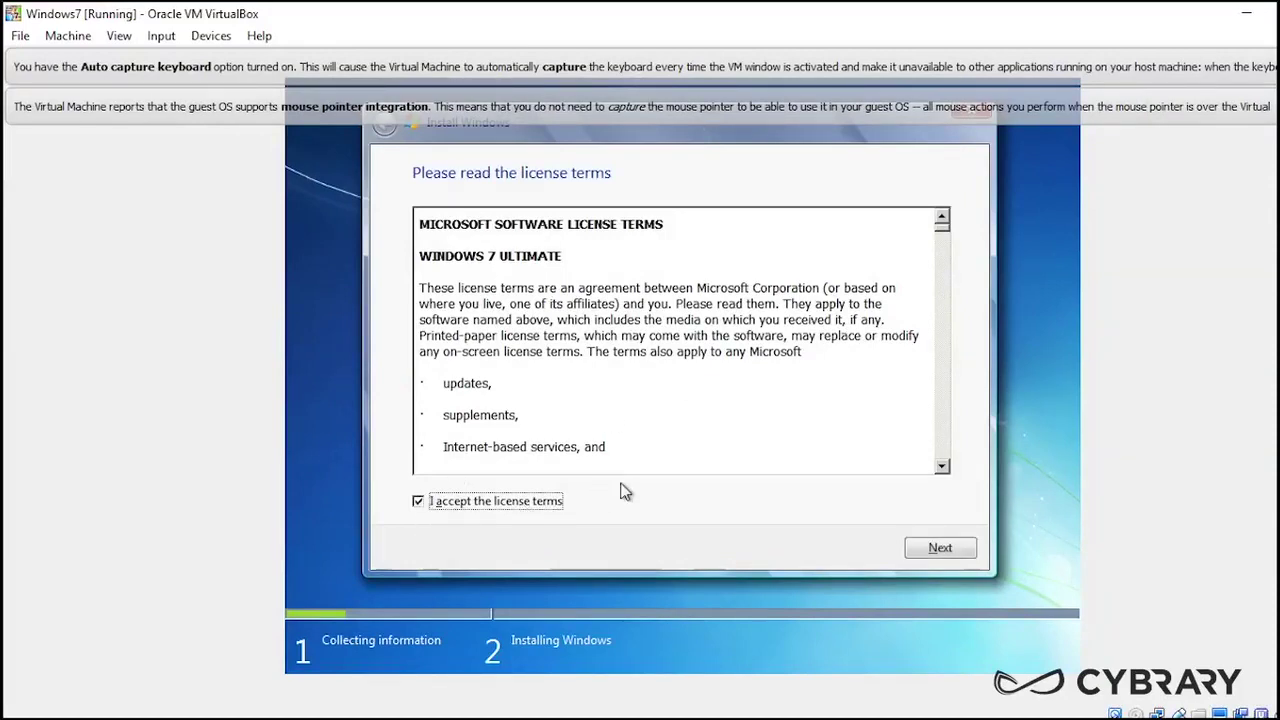
pyautogui.click(940, 549)
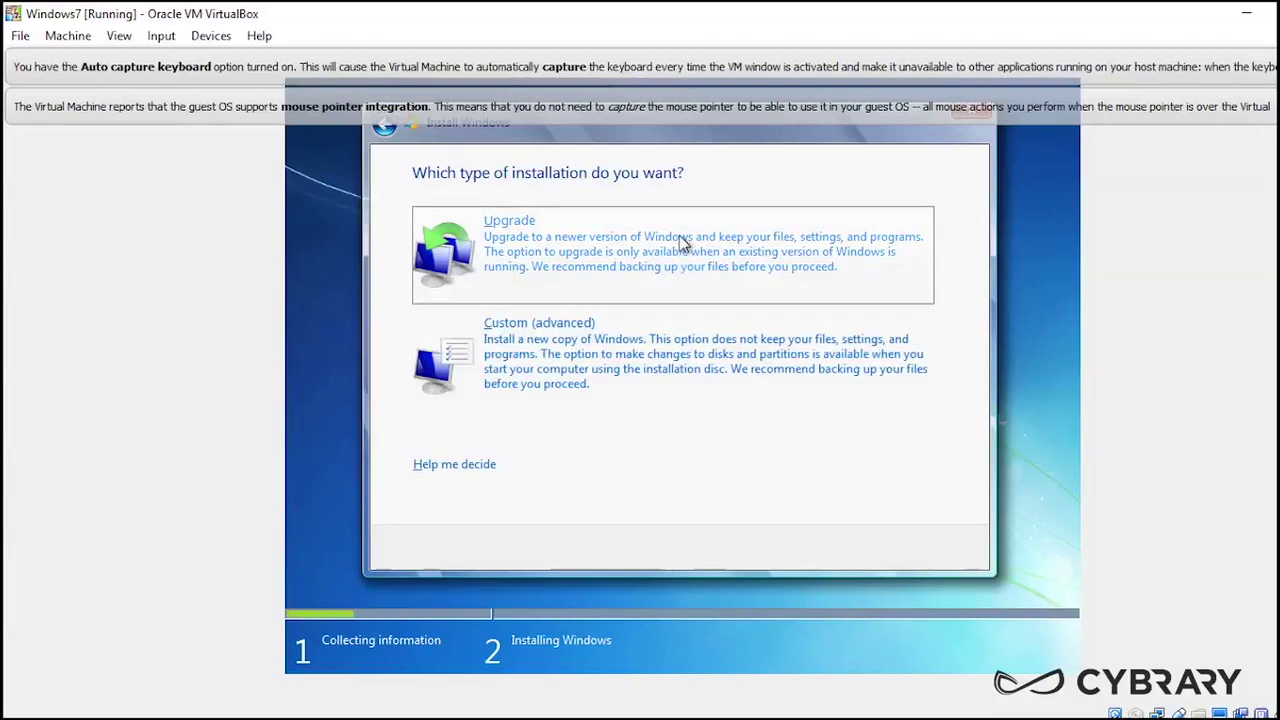
# Choose the Custom (advanced) installation and install Windows on the Disk 0 Unallocated Space.
pyautogui.click(643, 355)
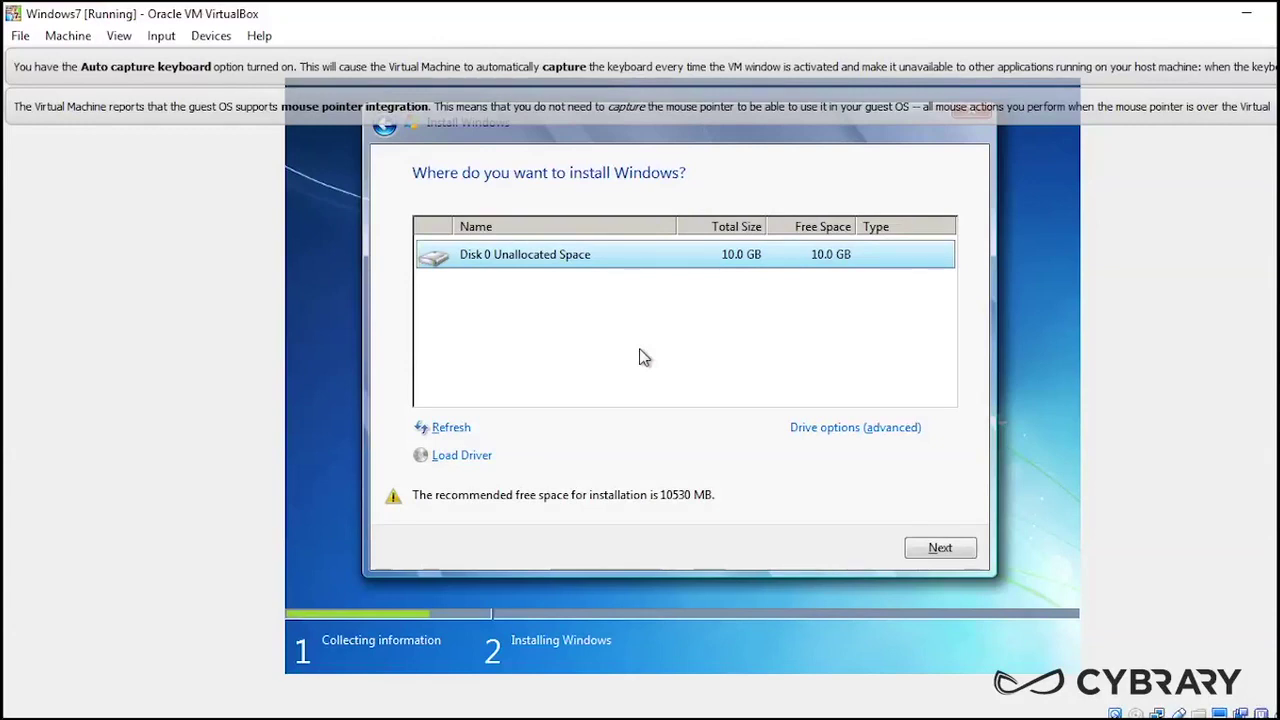
pyautogui.click(940, 550)
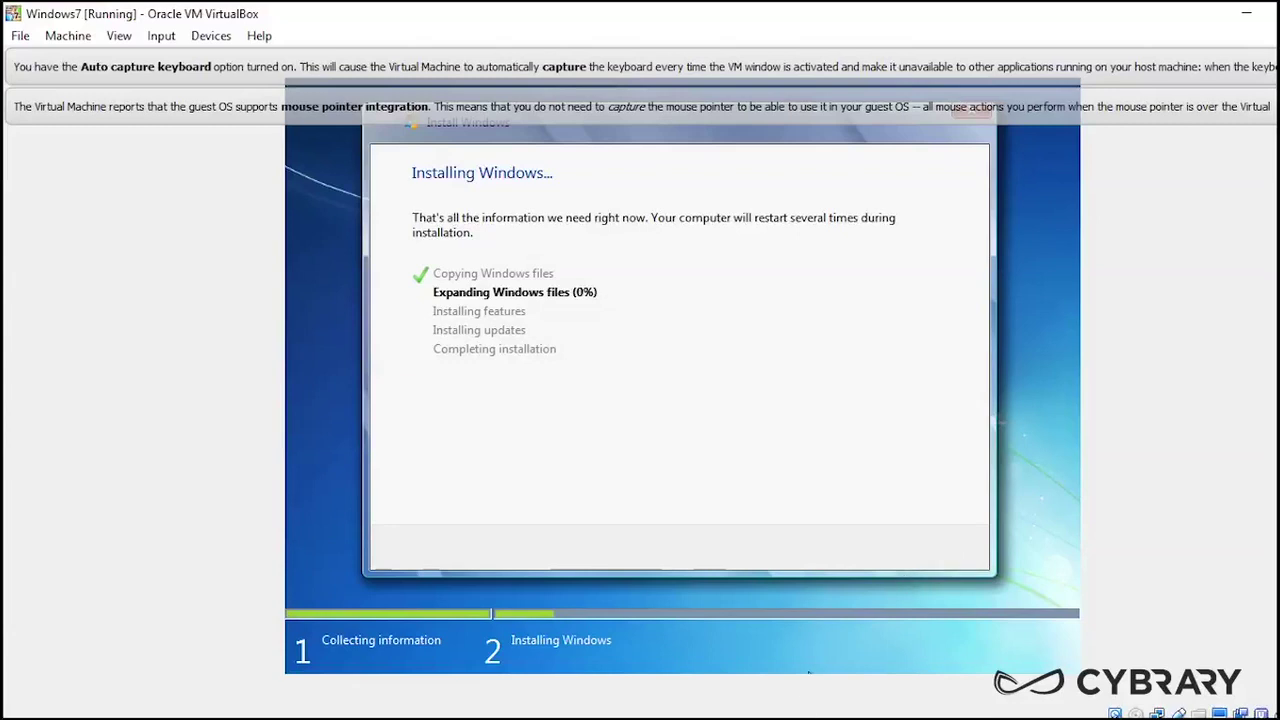
pyautogui.click(713, 718)
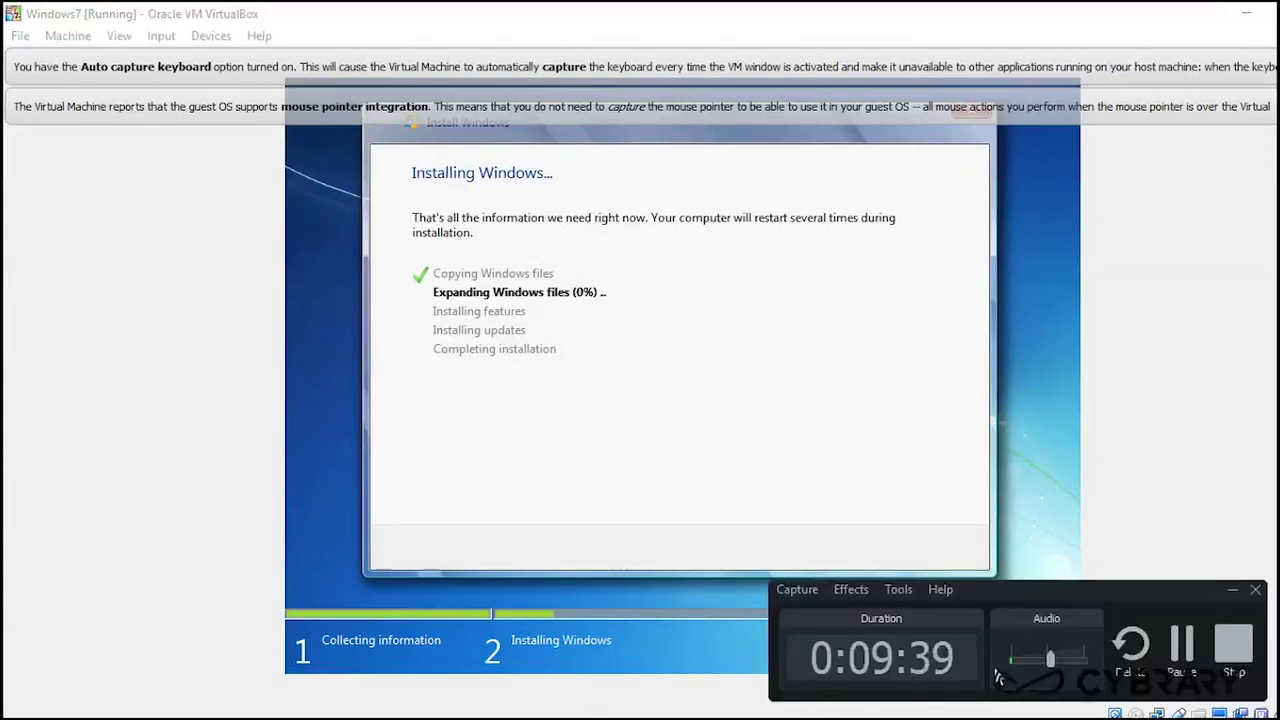
pyautogui.click(1182, 645)
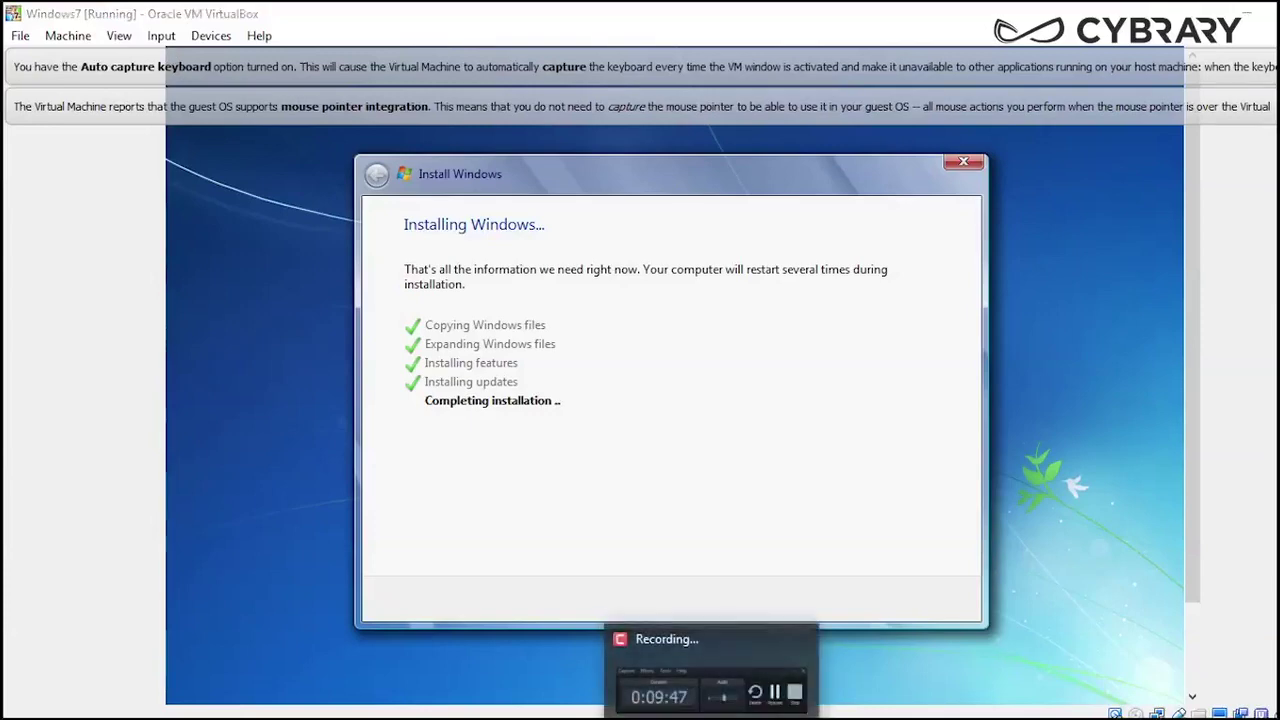
pyautogui.click(700, 685)
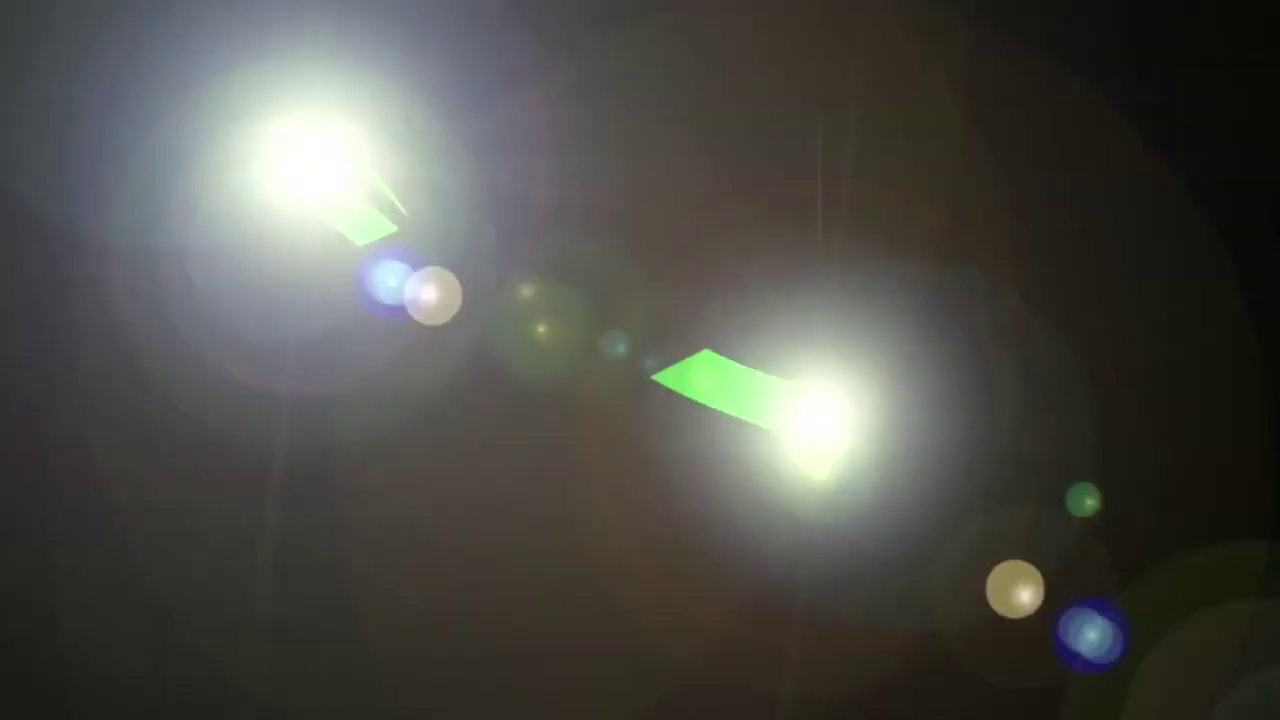